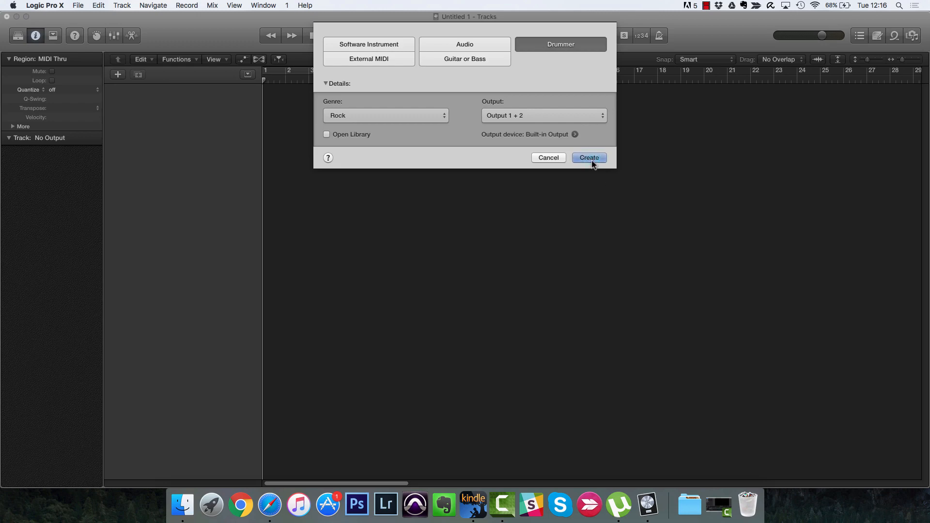
Step: Create a Rock Drummer track and delete its second Drummer region
click(590, 158)
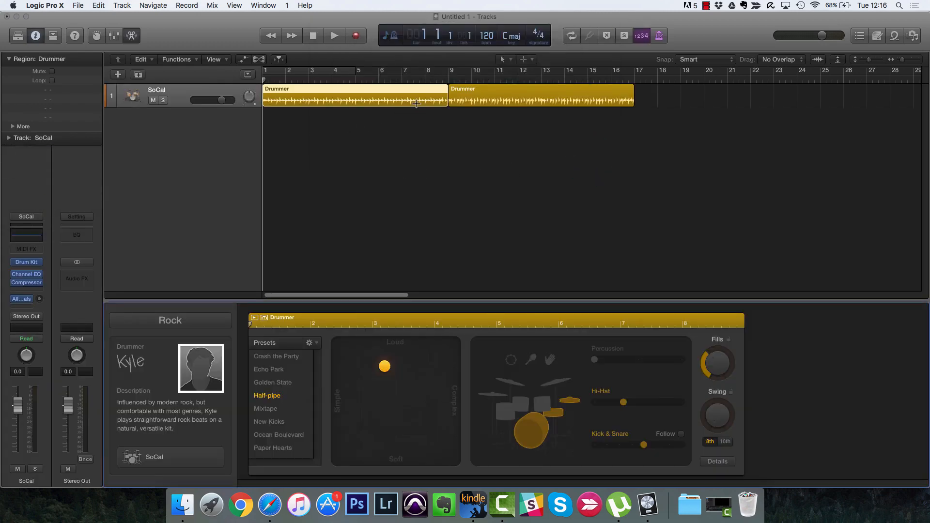
click(472, 99)
key(Delete)
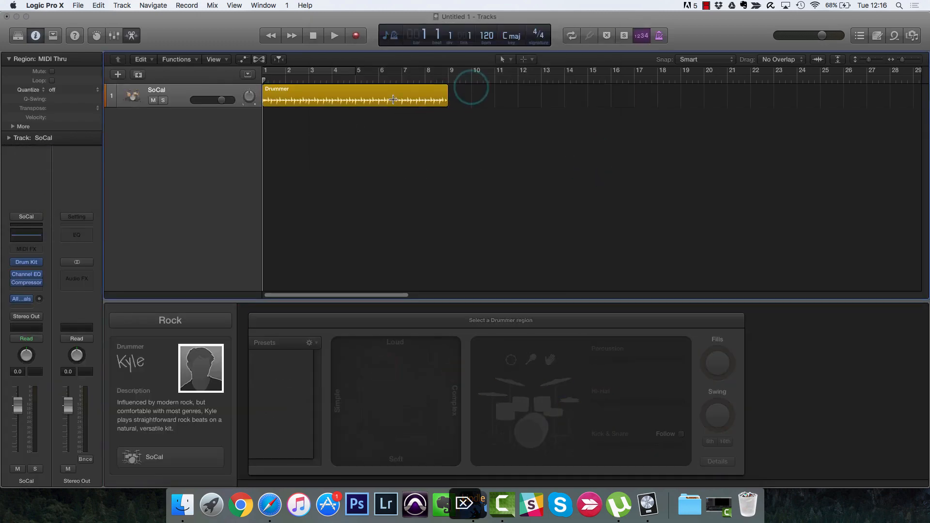
Step: Convert the Drummer region to MIDI, trim it to end at bar 5, and cycle bars 1–5
right_click(392, 93)
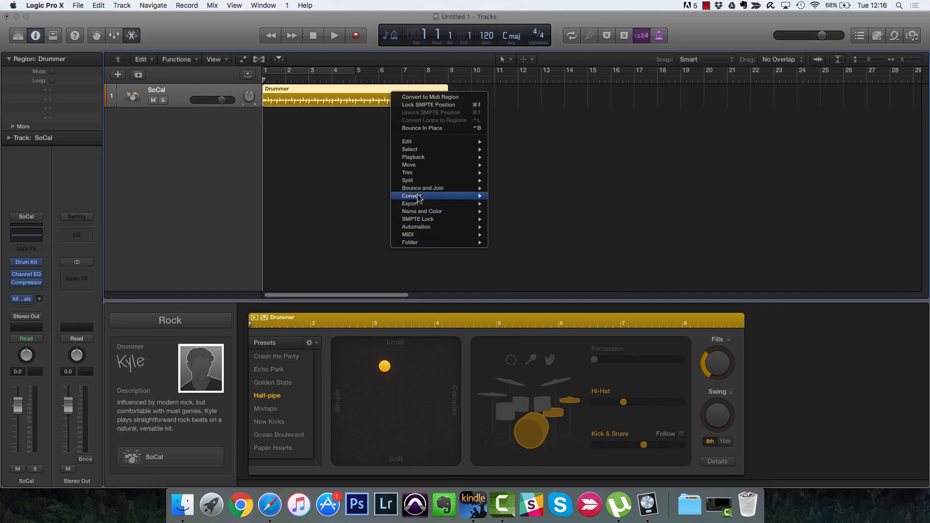
mouse_move(420, 196)
click(530, 239)
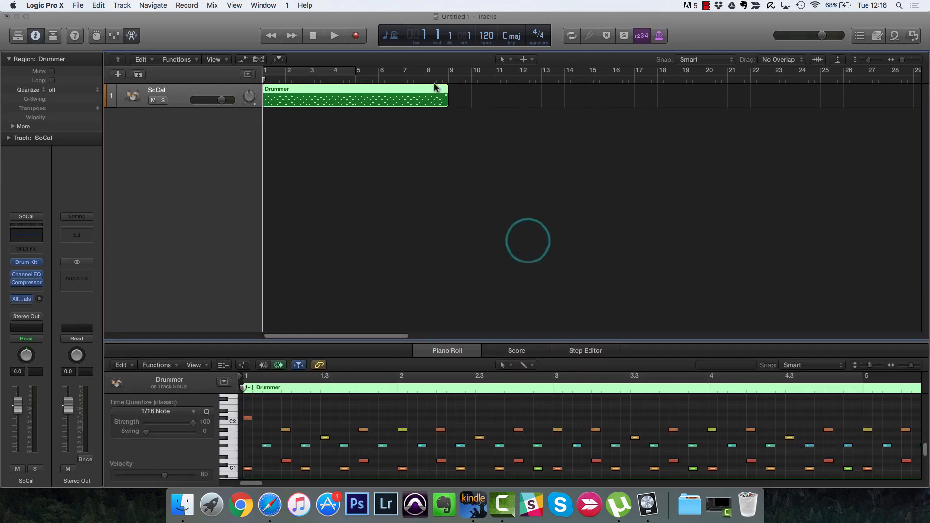
drag(443, 101, 355, 101)
click(343, 71)
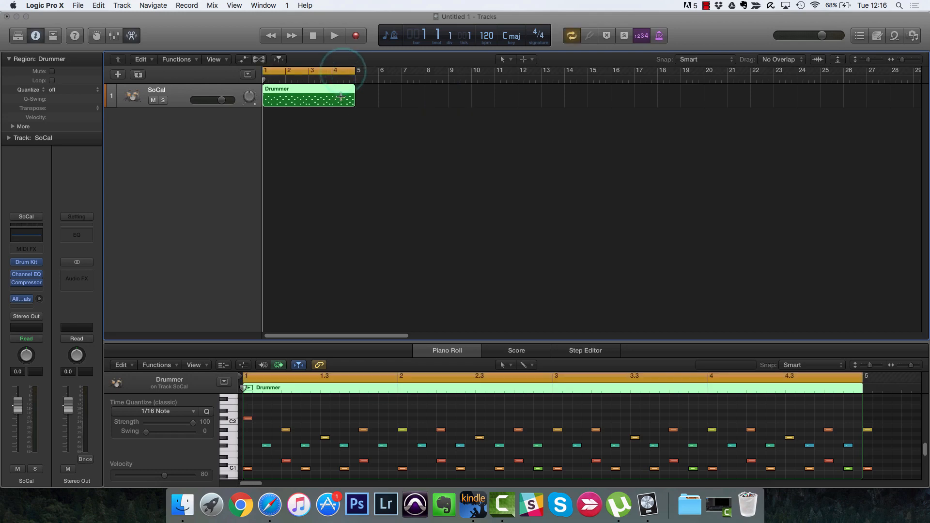
key(z)
click(465, 341)
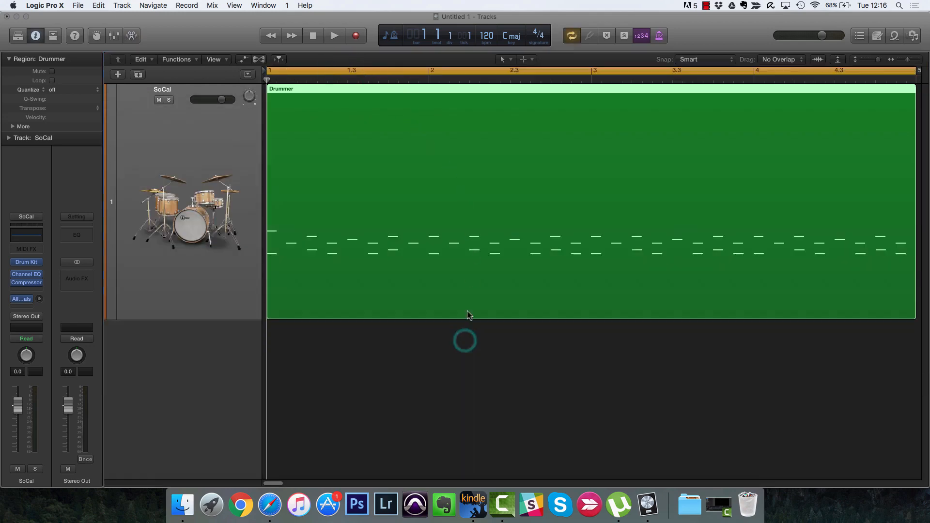
click(450, 340)
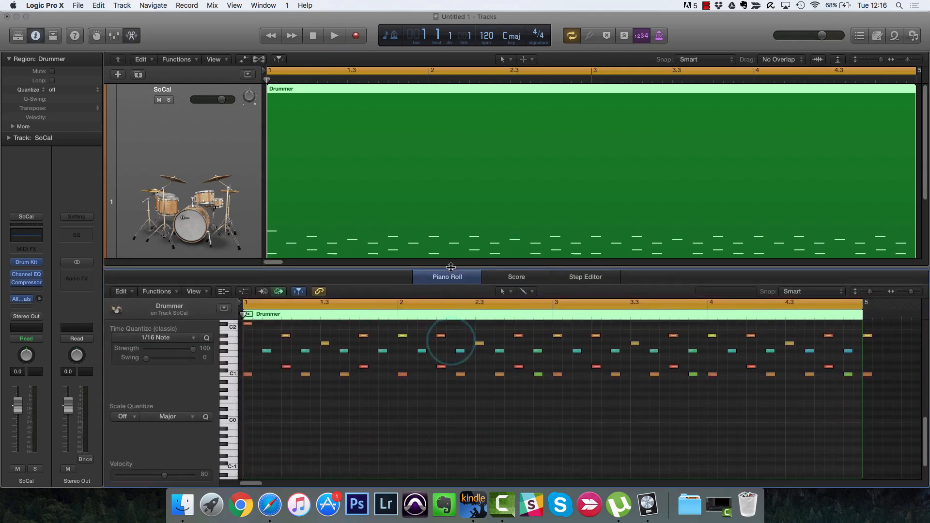
click(132, 36)
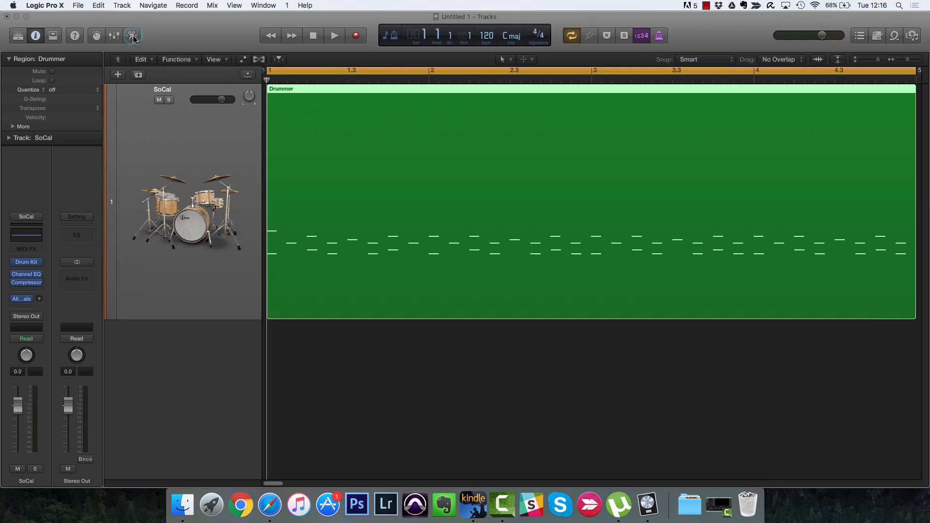
click(132, 36)
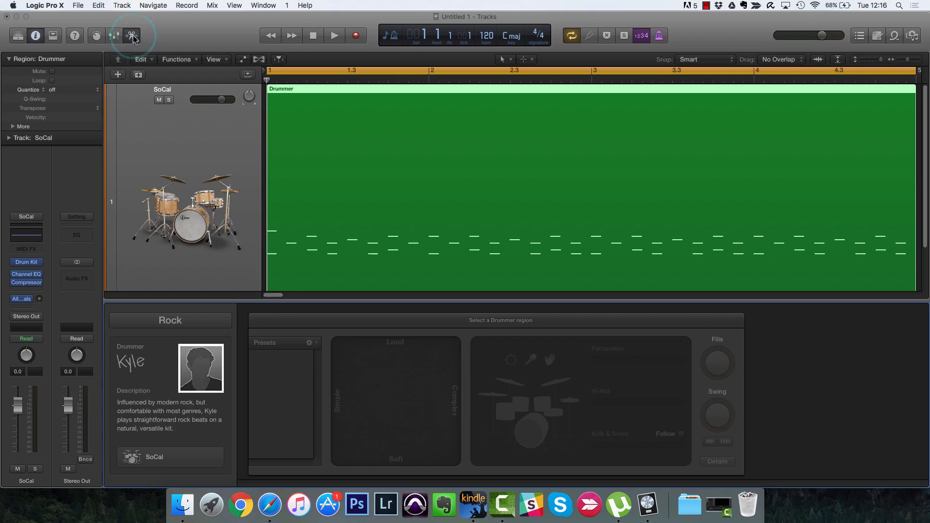
double_click(311, 191)
double_click(311, 191)
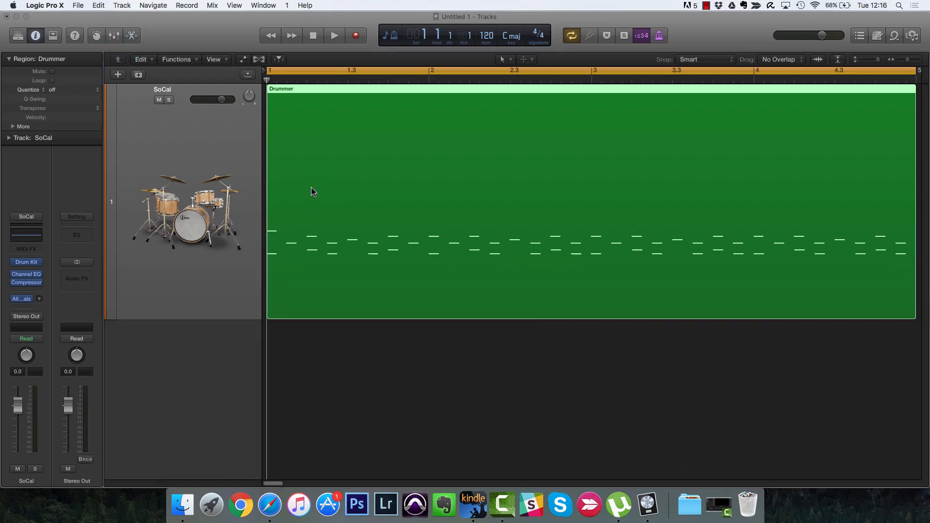
double_click(311, 191)
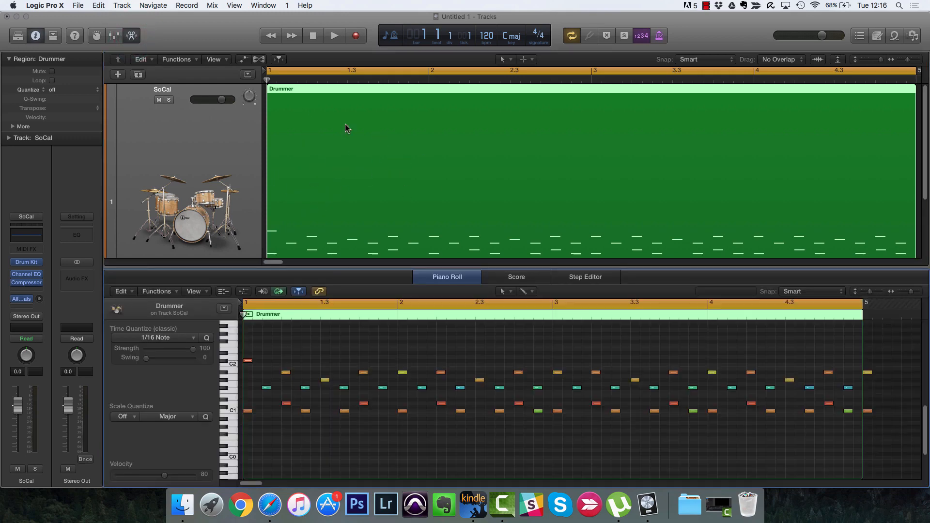
key(p)
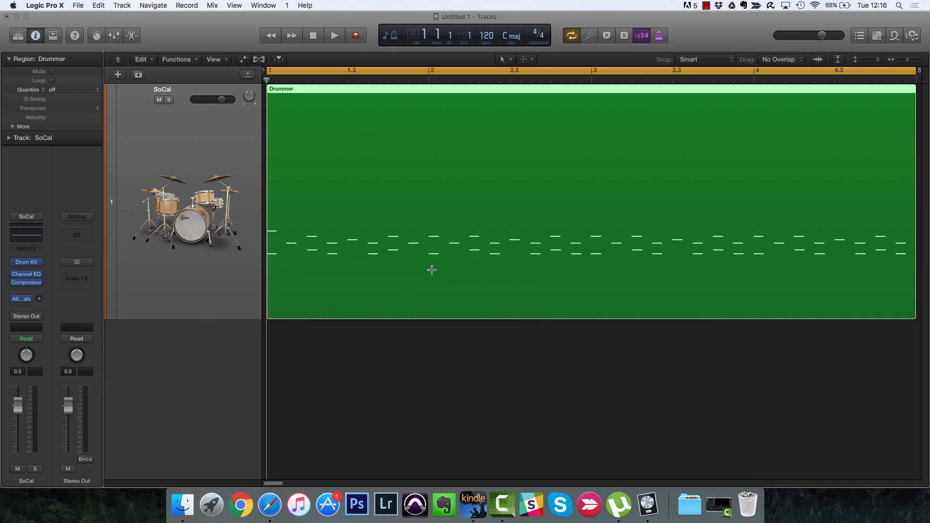
key(p)
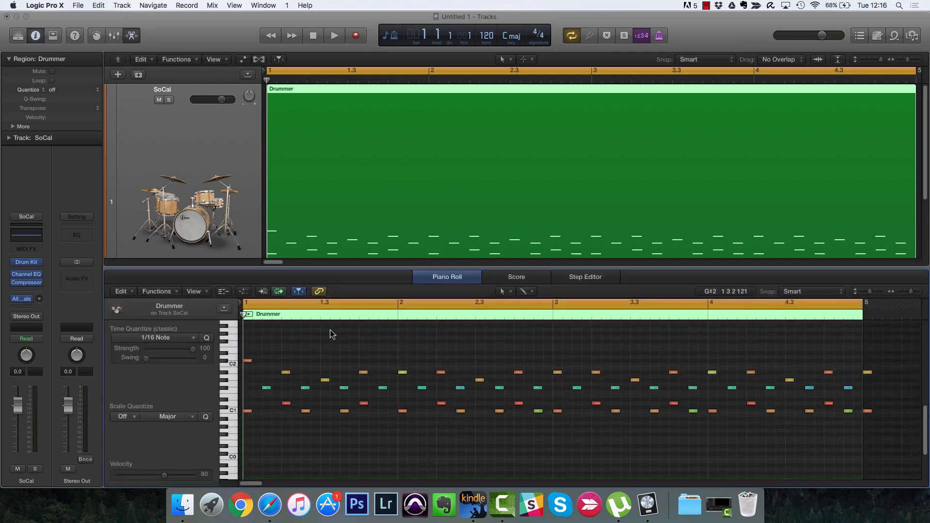
key(super+Left)
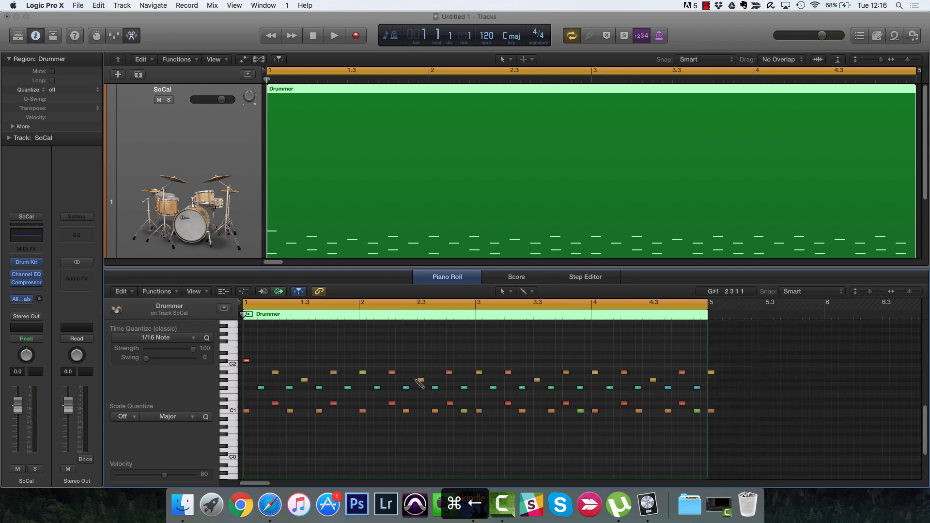
key(super+Left)
key(super+Left)
key(super+Right)
key(super+Right)
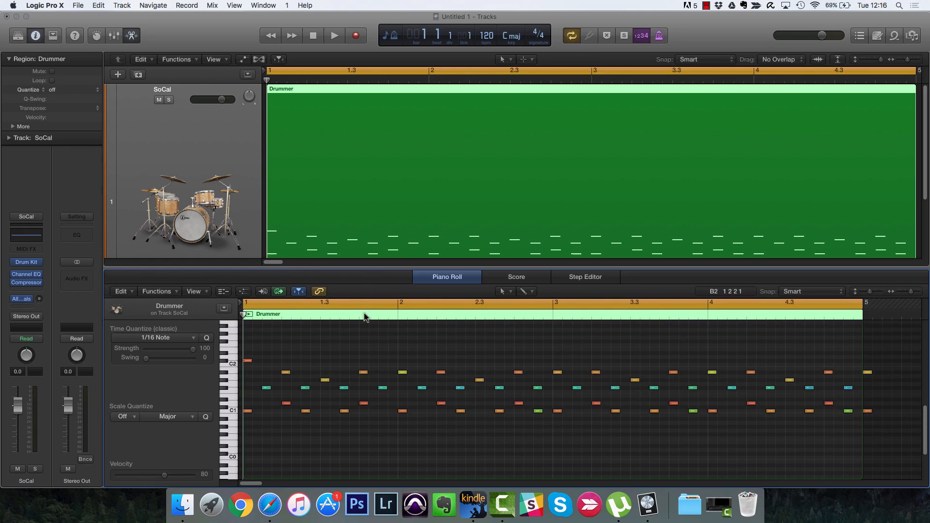
key(super+Left)
key(super+Left)
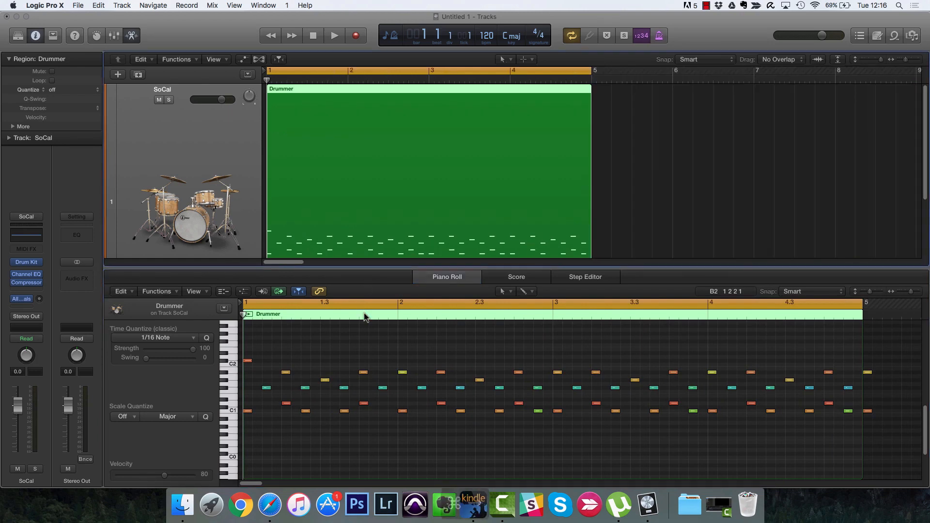
key(super+Right)
key(super+Up)
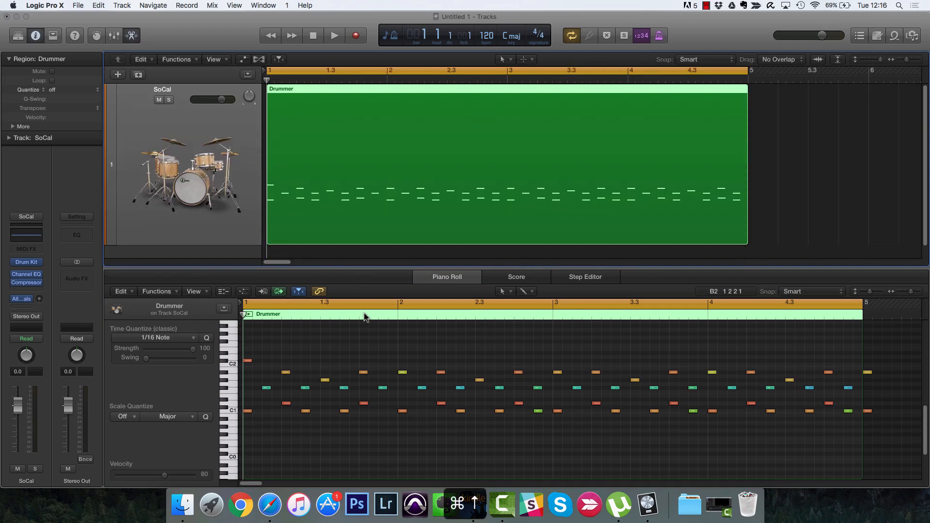
key(super+Down)
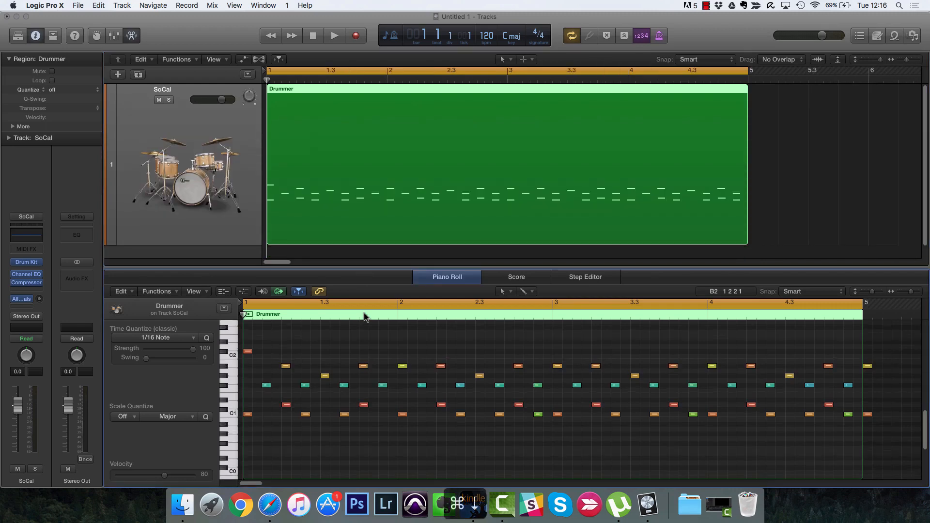
key(super+Down)
key(super+Up)
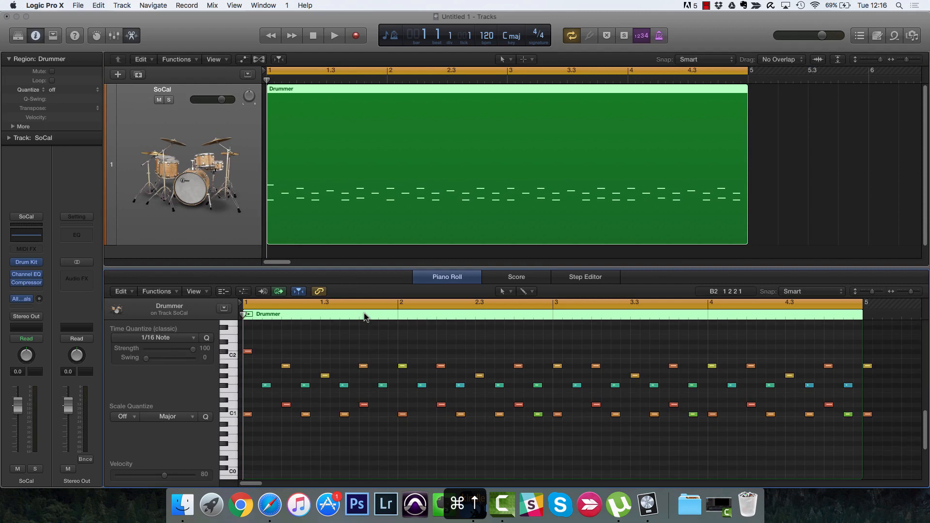
key(super+a)
key(z)
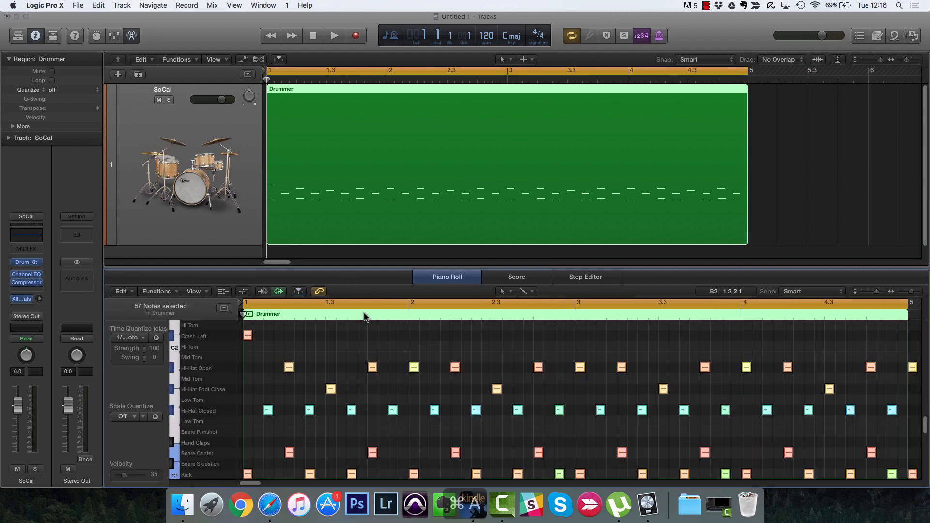
key(super+Left)
key(super+Up)
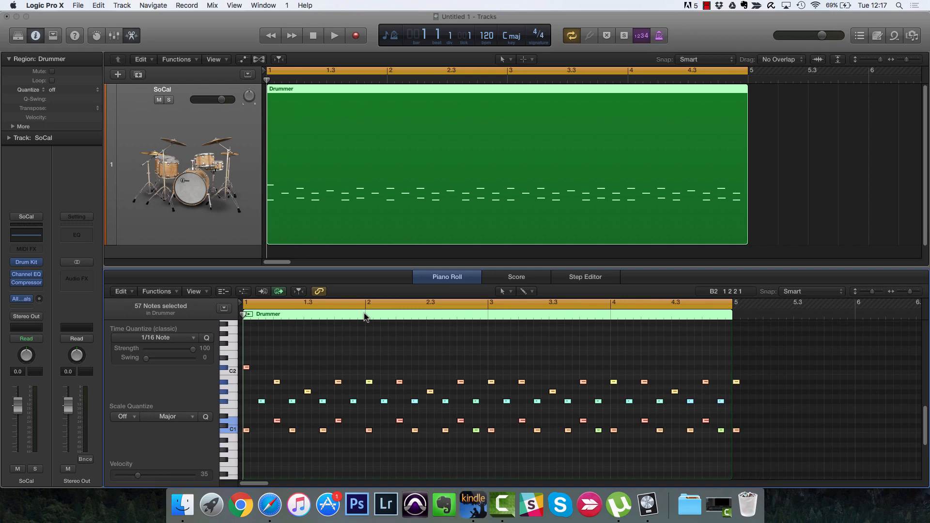
click(288, 349)
click(247, 430)
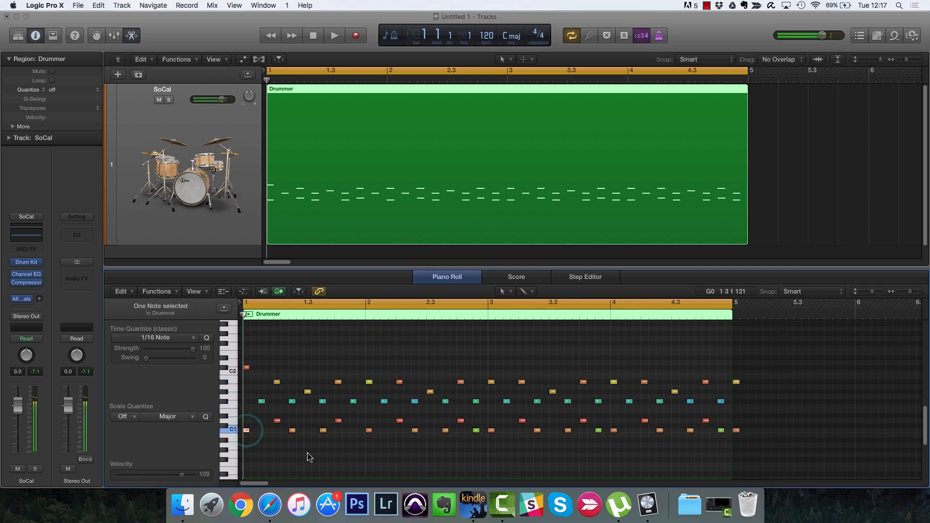
key(Right)
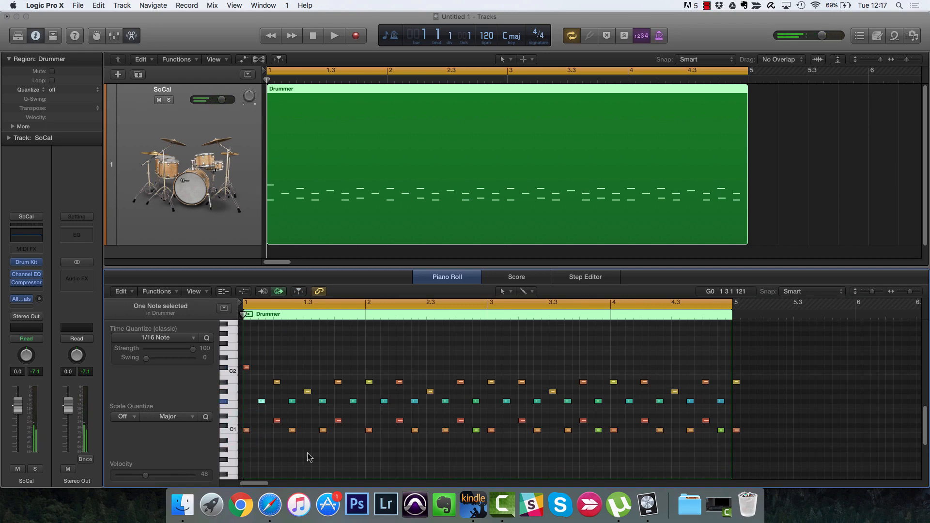
key(Right)
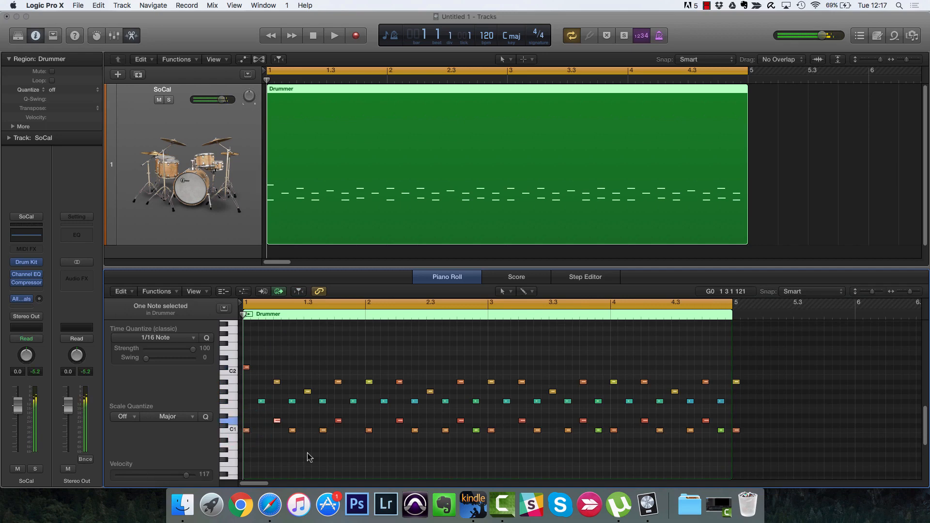
key(Right)
key(Right)
key(Right)
key(Right)
key(Right)
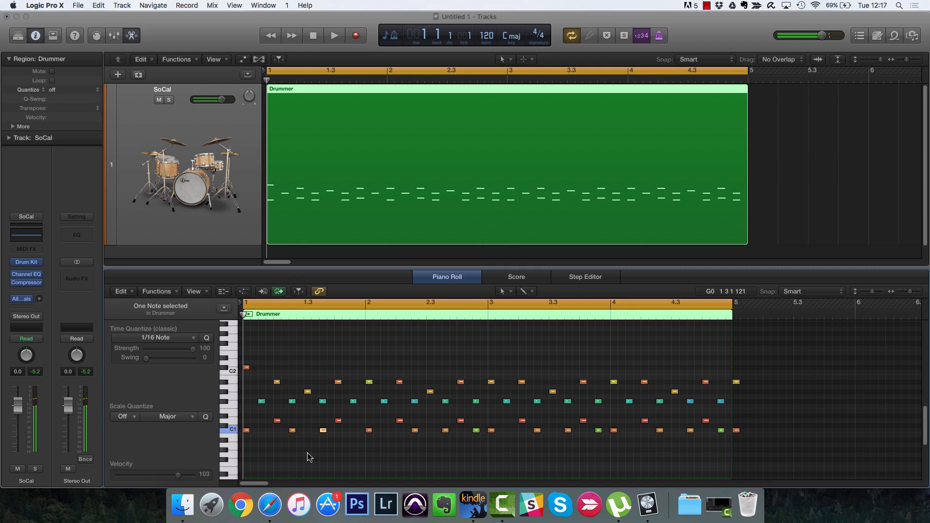
key(Right)
key(Right)
key(Right)
key(Right)
key(Right)
key(Right)
key(Left)
key(Left)
key(Left)
key(Left)
key(Left)
key(Left)
key(Left)
click(246, 367)
mouse_move(247, 368)
mouse_down()
mouse_move(246, 353)
mouse_move(270, 368)
mouse_move(249, 369)
mouse_up()
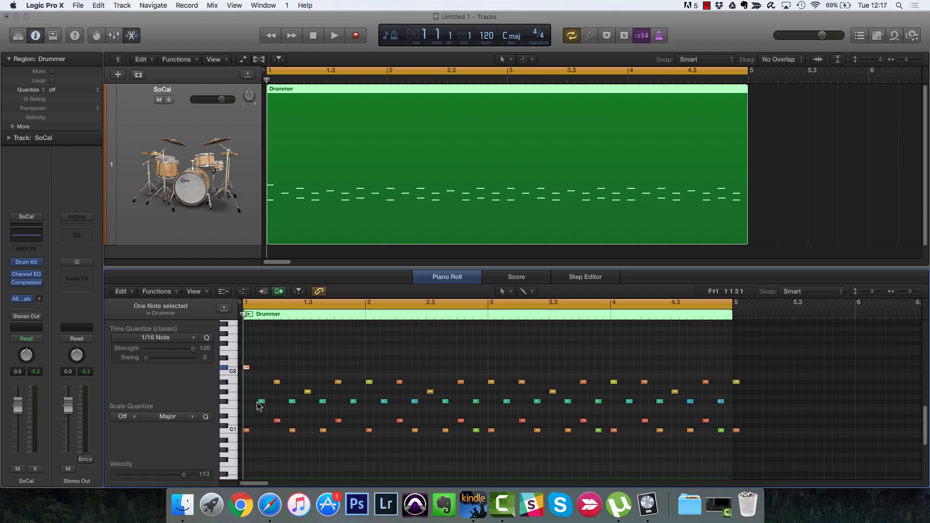
Step: Select the C2 note at the start of bar 1, auditioning the next note along the way
click(246, 369)
mouse_move(401, 381)
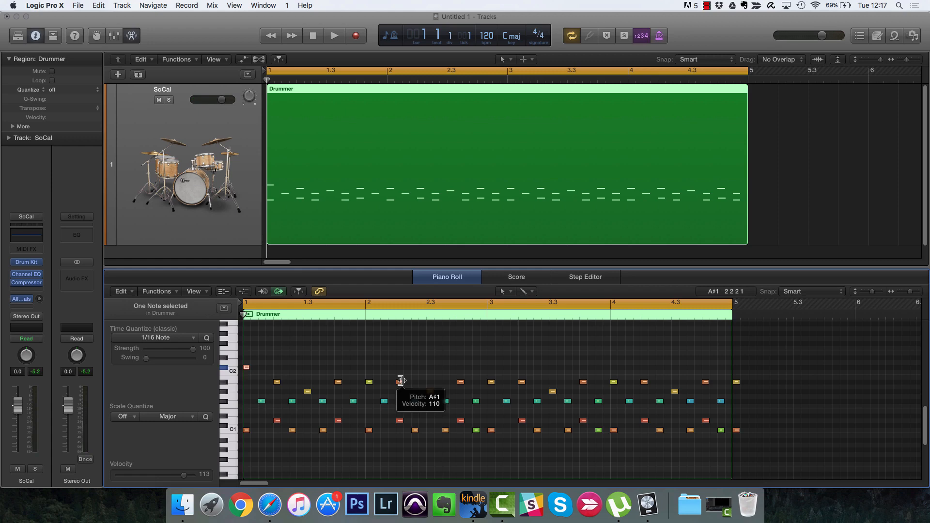
key(Right)
key(Left)
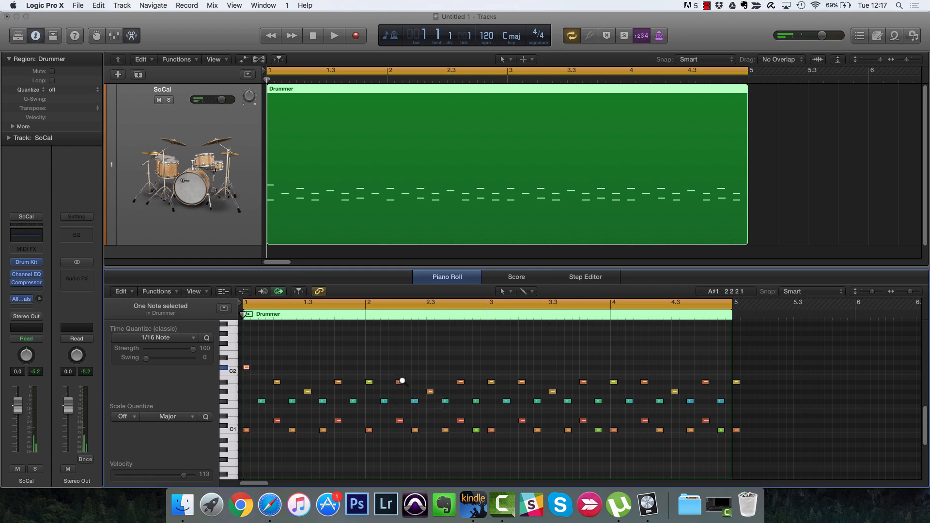
Step: Audition the selected note at other pitches by transposing it in semitones and octaves
key(alt+Down)
key(alt+Up)
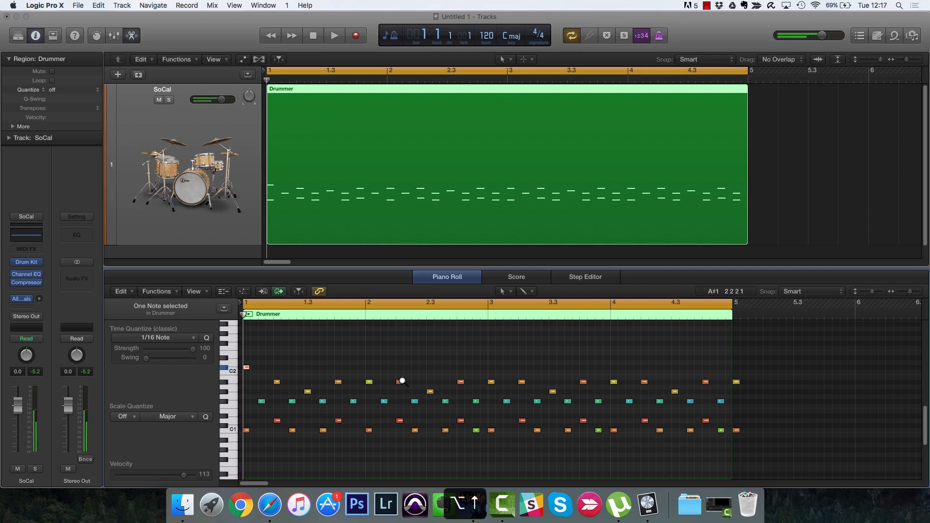
key(alt+Up)
key(alt+Up)
key(alt+Up)
key(alt+Up)
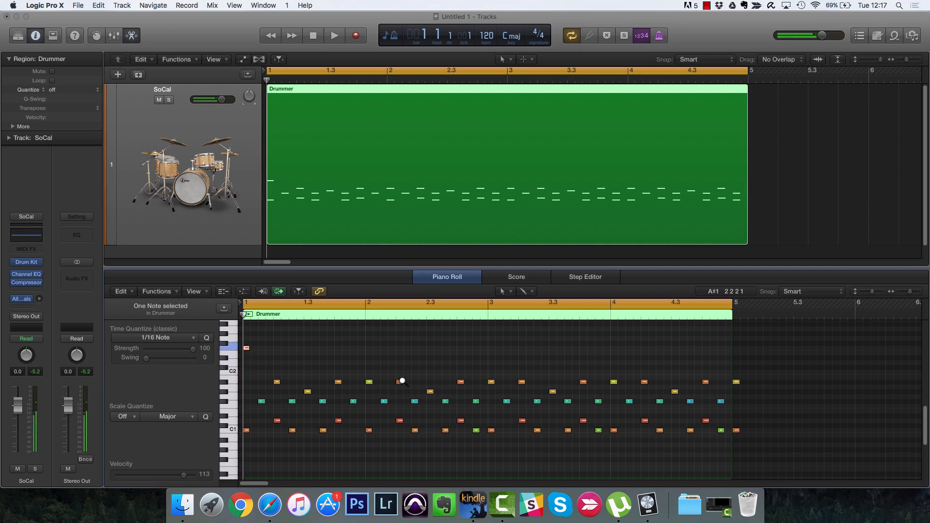
key(alt+Down)
key(alt+Down)
key(alt+Down)
key(alt+Down)
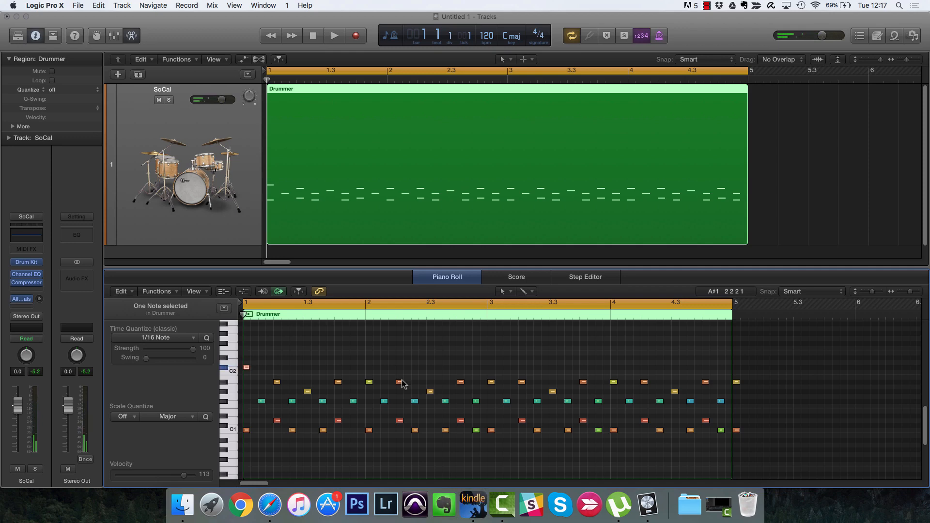
key(alt+shift+Down)
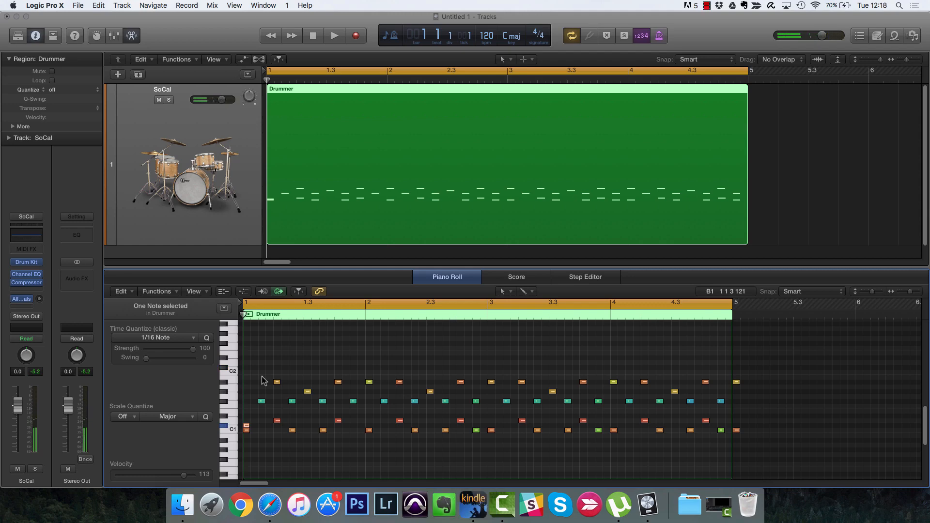
key(alt+shift+Up)
key(alt+shift+Up)
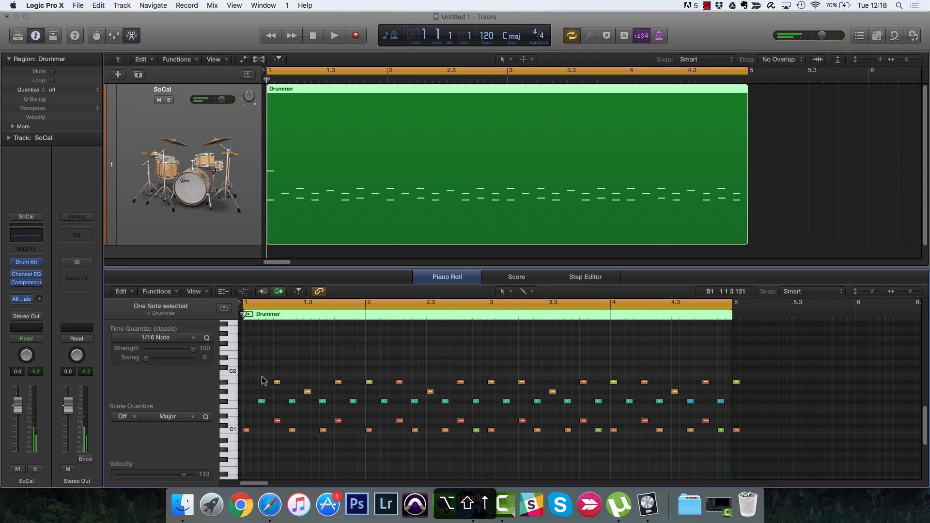
key(alt+shift+Down)
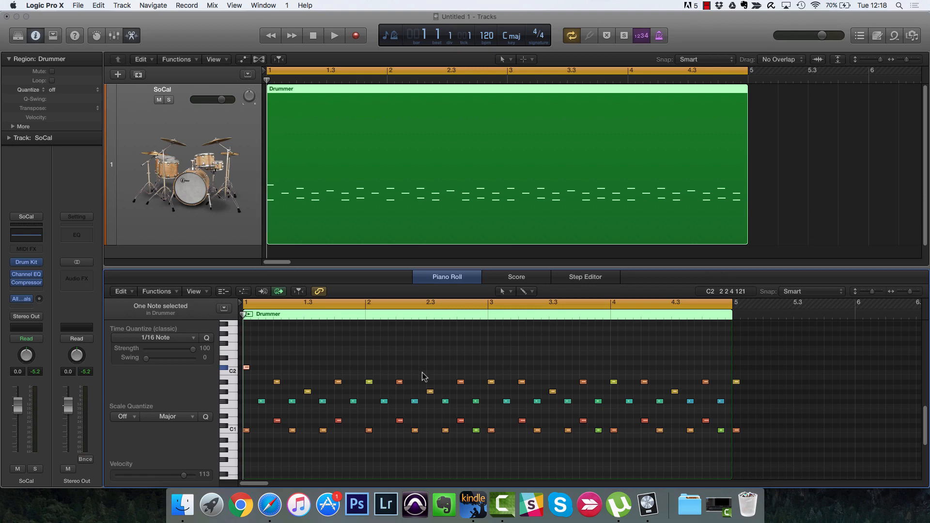
Step: Switch to the Velocity Tool from the Piano Roll tool menu
click(503, 292)
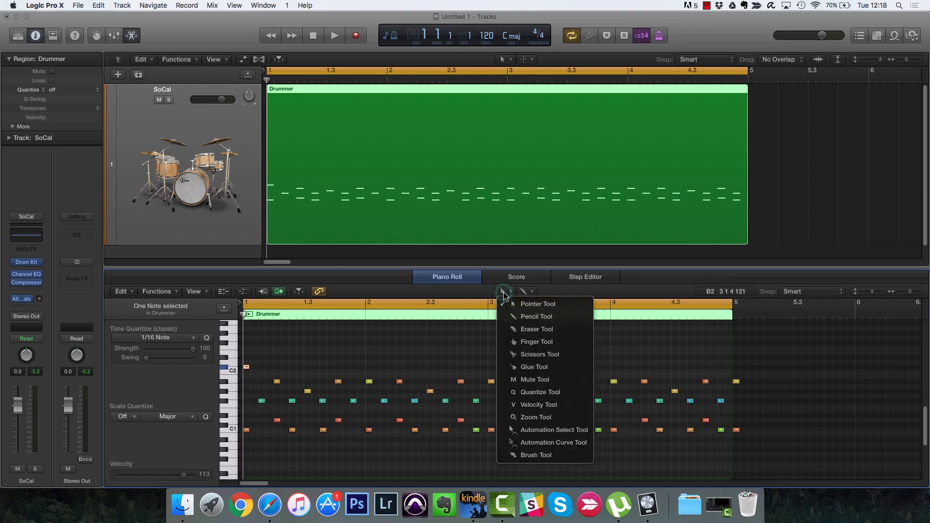
click(526, 404)
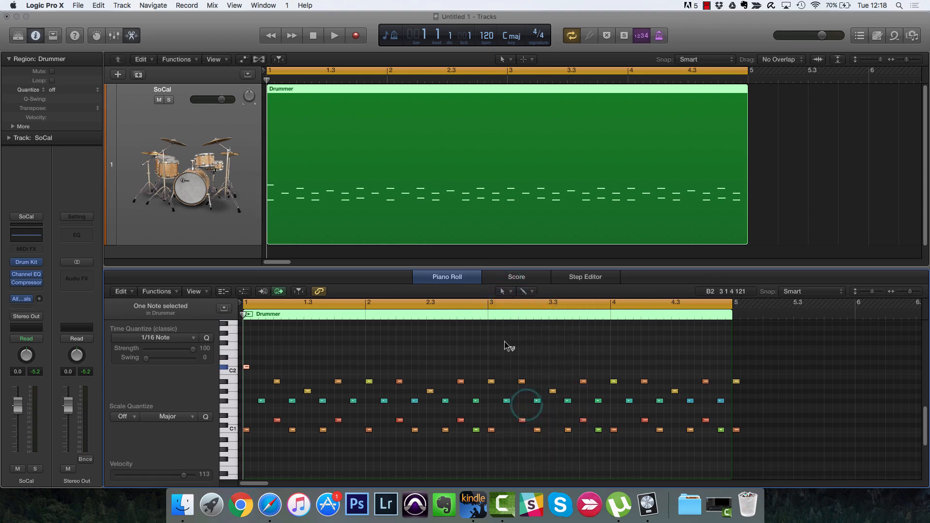
key(t)
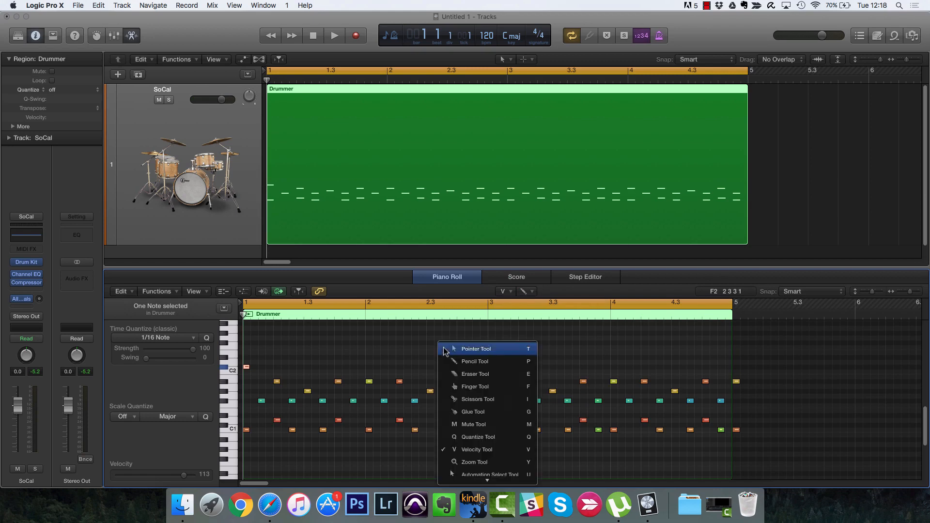
click(496, 425)
key(t)
key(t)
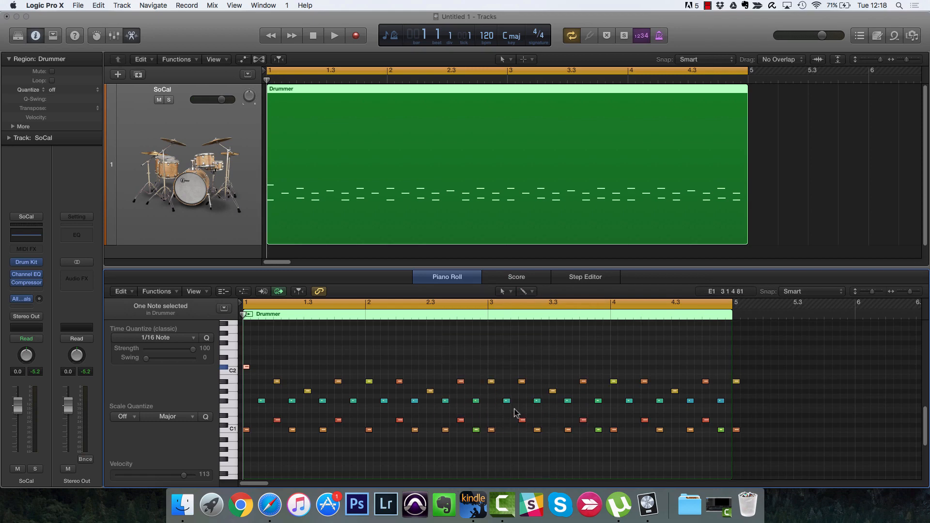
Step: Raise the bar-2 note's velocity from 72 to about 117, then marquee-select the first 18 notes
click(370, 381)
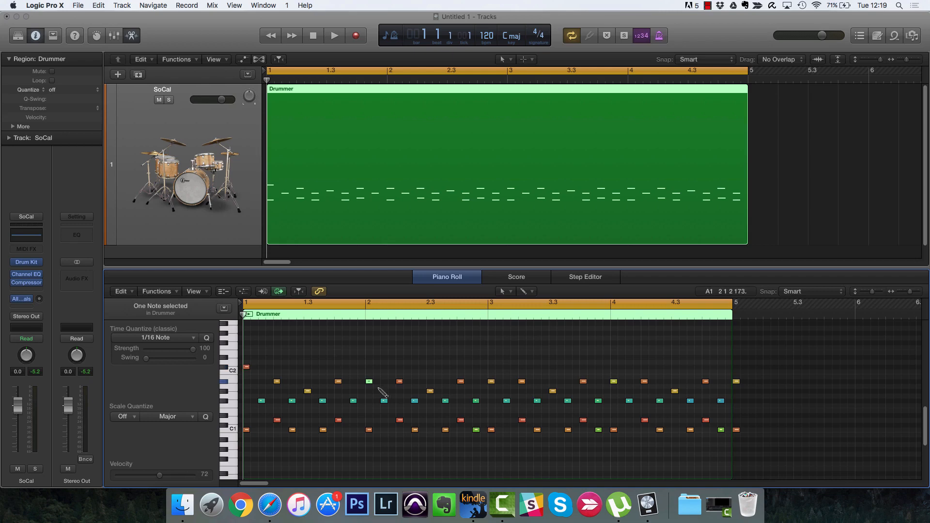
drag(369, 383, 381, 327)
drag(253, 358, 422, 438)
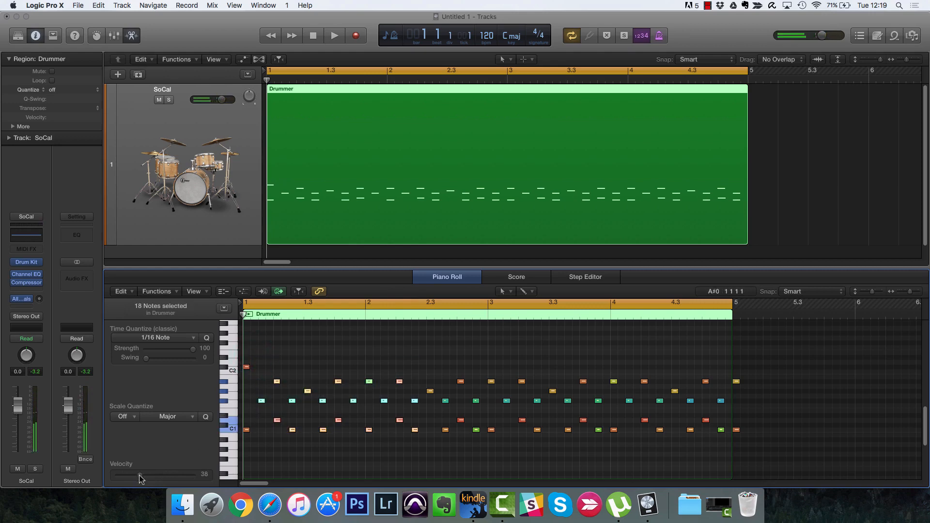
Step: Set the 18 selected notes' velocity to 48, then select the A#1 note at bar 2
drag(140, 478, 182, 481)
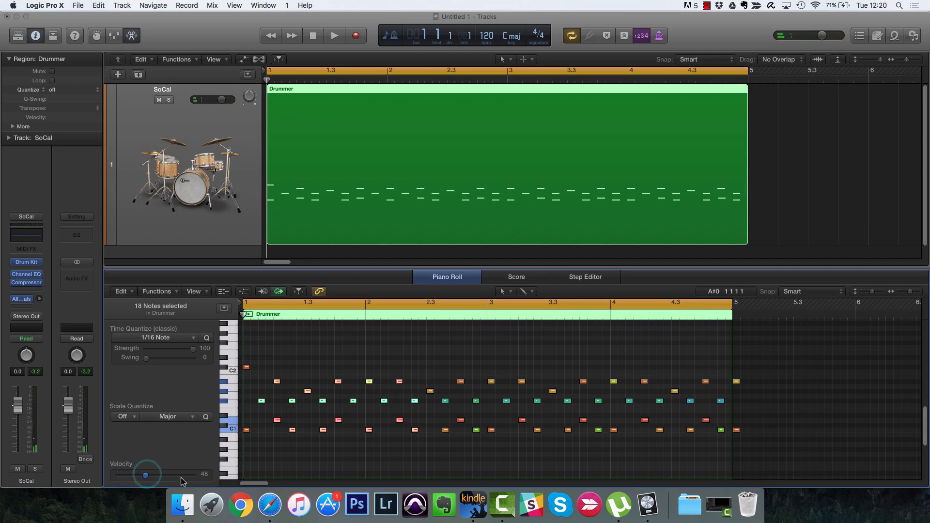
click(372, 355)
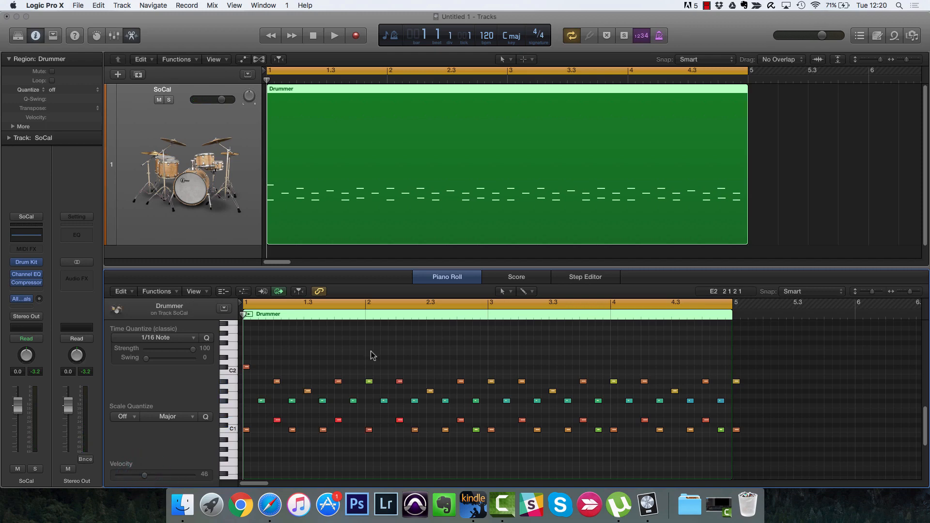
mouse_move(369, 382)
click(369, 382)
Step: Set the bar-2 A#1 note to velocity 127, check it in the Event List, then lower it to 49
drag(167, 475, 212, 480)
double_click(370, 382)
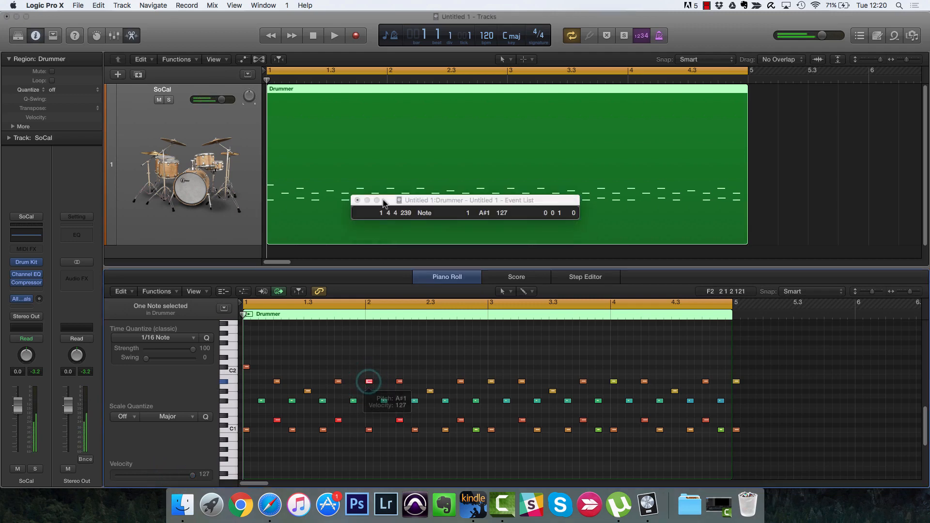
click(358, 200)
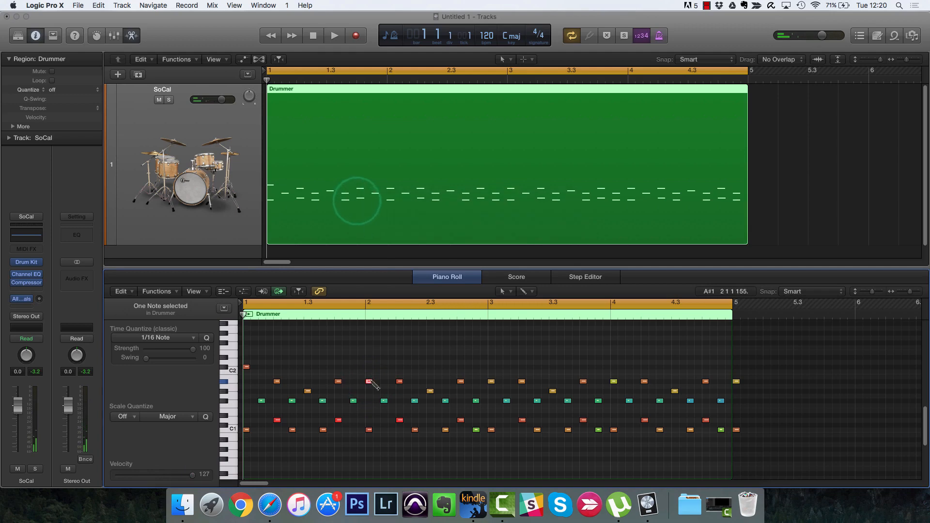
drag(369, 382, 364, 473)
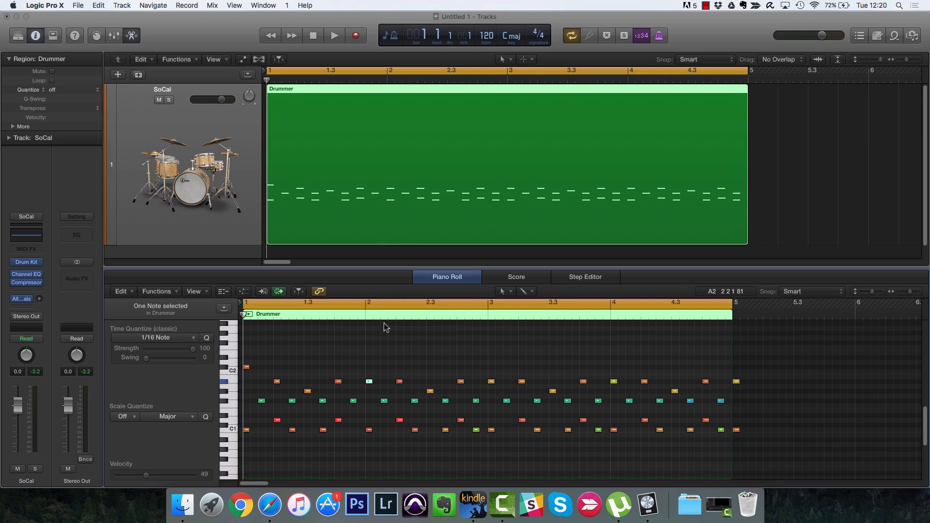
Step: Lower the velocities of the 11 top-row notes and enlarge rows to show drum names
drag(311, 345, 773, 391)
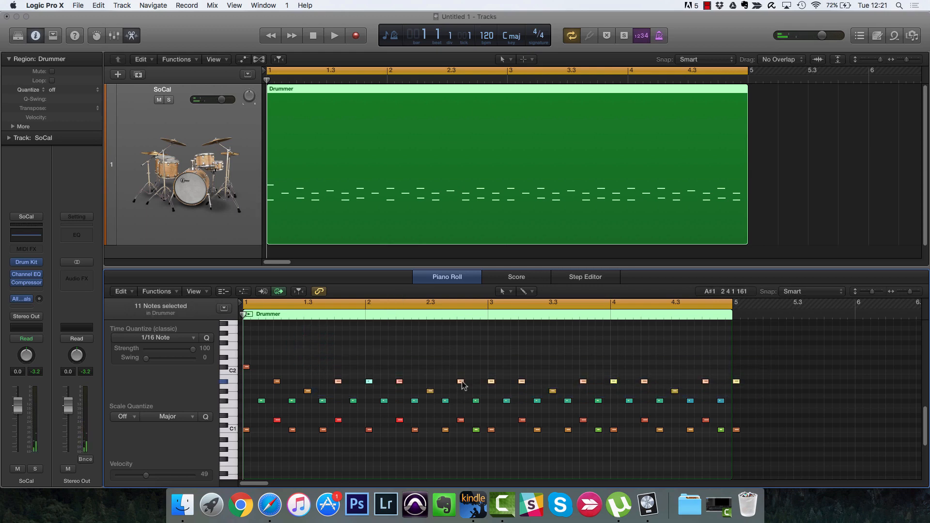
drag(460, 382, 464, 466)
key(super+Down)
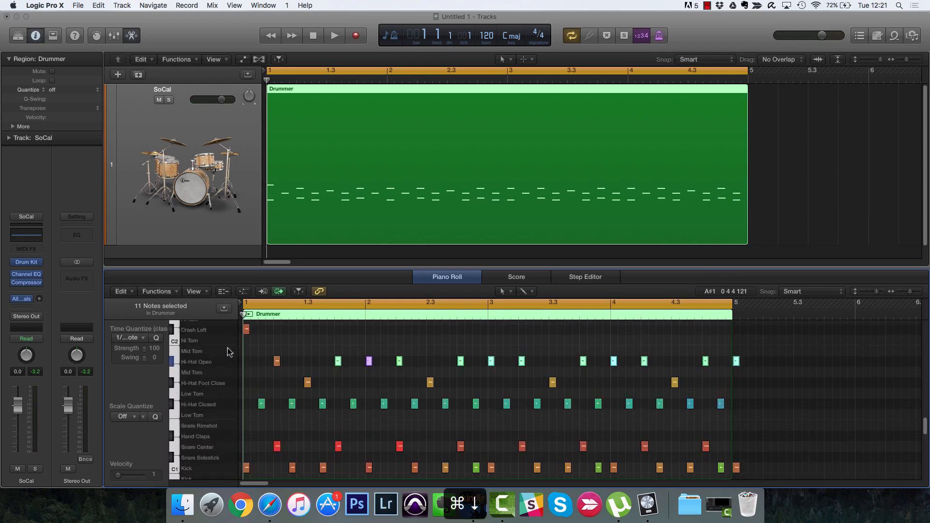
Step: Lower all Hi-Hat Open notes' velocities, then try one Hi-Hat Open note on the Mid Tom row
click(207, 330)
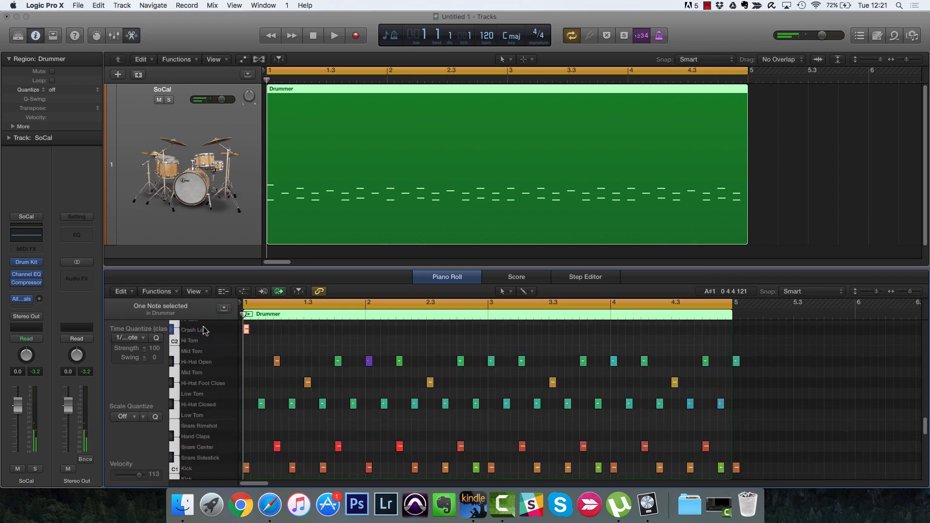
click(203, 364)
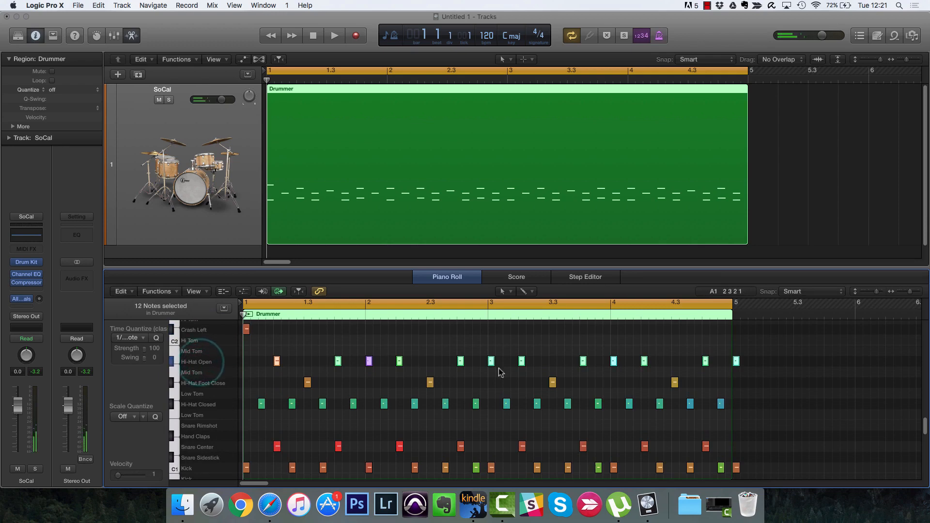
key(alt+Down)
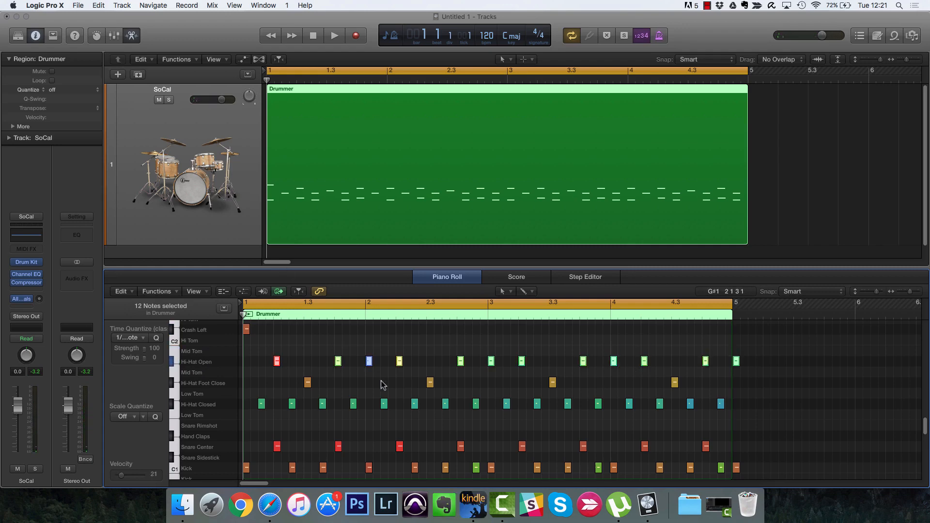
drag(402, 361, 405, 458)
click(396, 352)
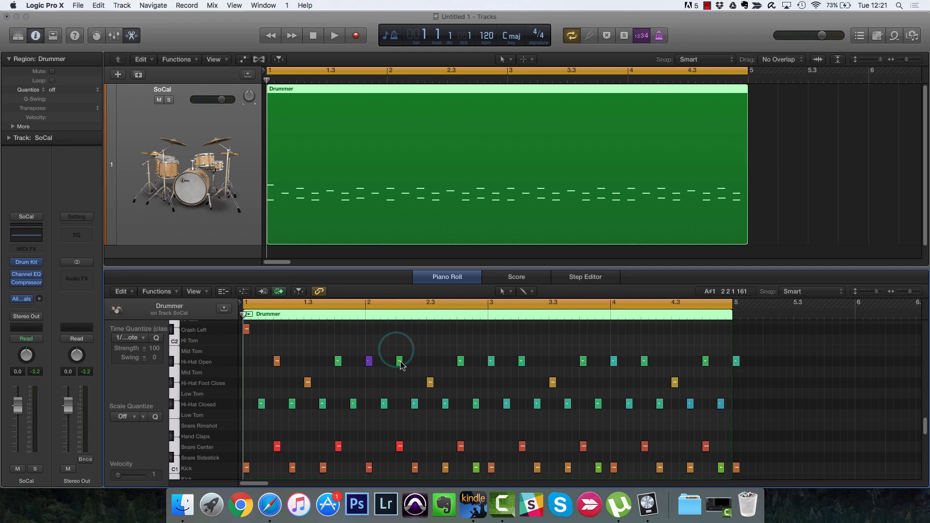
mouse_move(400, 365)
drag(401, 364, 406, 328)
mouse_move(399, 361)
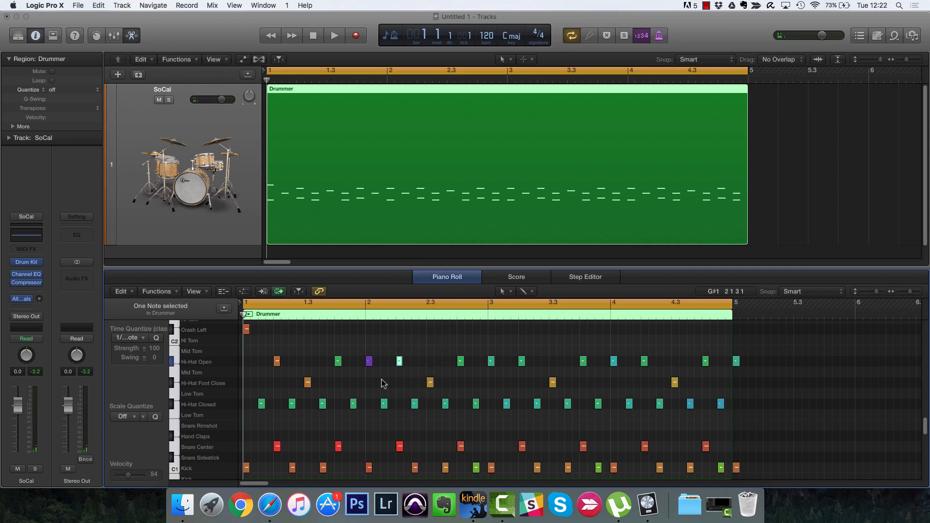
Step: Toggle MIDI Out off and back on while auditioning a Hi-Hat Open note on Hi Tom
click(281, 293)
mouse_move(399, 360)
mouse_down()
mouse_move(400, 338)
mouse_move(399, 361)
mouse_move(389, 360)
mouse_up()
click(281, 291)
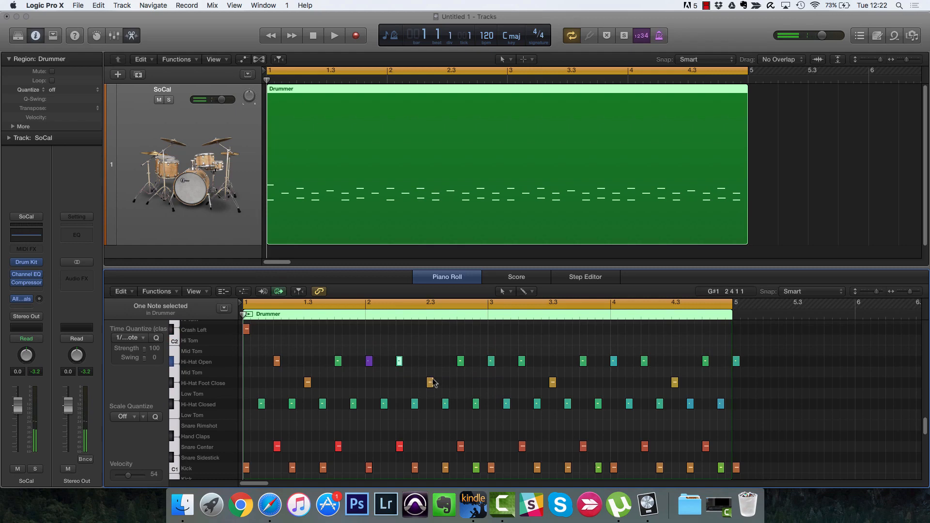
click(279, 293)
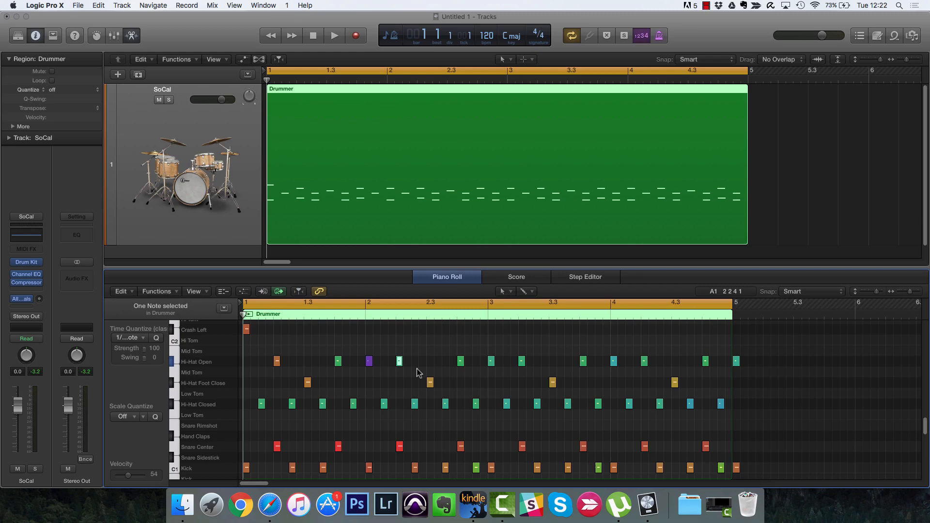
Step: Return the piano-roll rows to their compact height
key(super+Down)
key(super+Up)
key(super+Up)
key(super+Up)
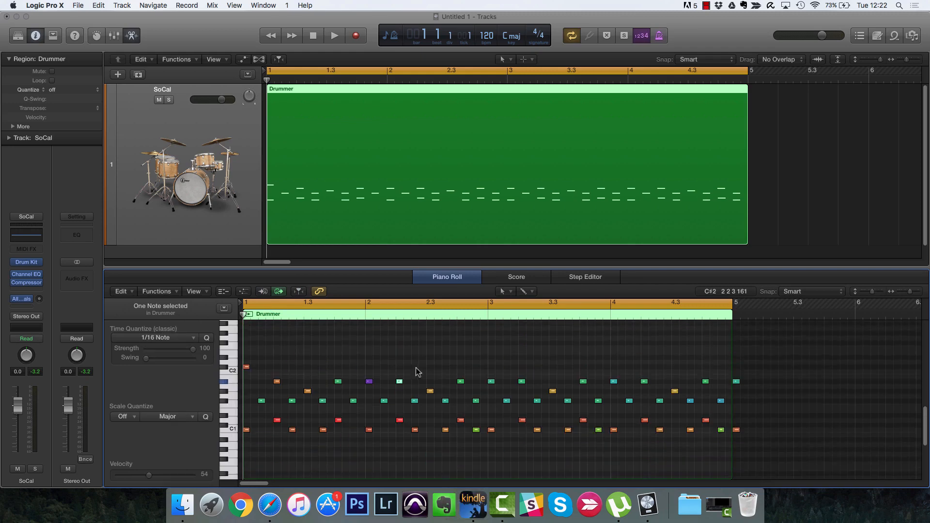
key(t)
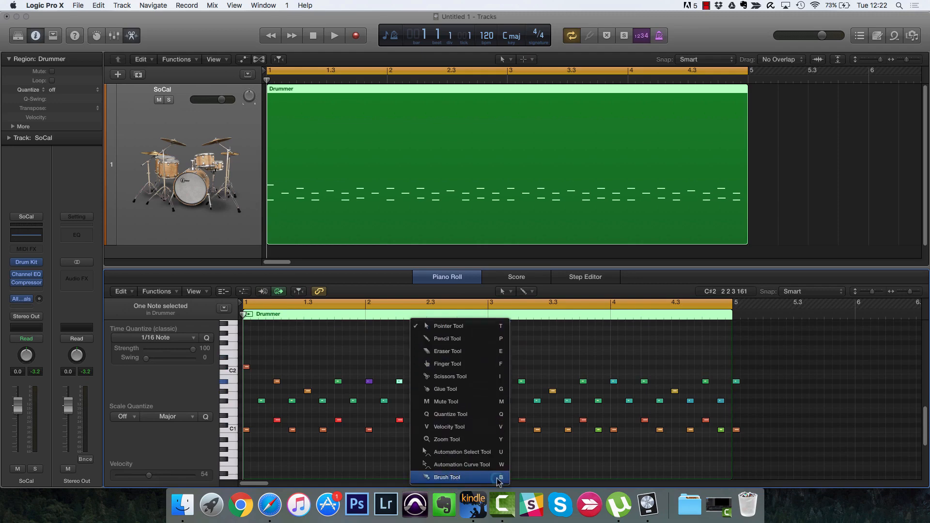
Step: Enlarge the rows to show drum names, scroll to the Cowbell lane, and pick the Pencil Tool
click(498, 478)
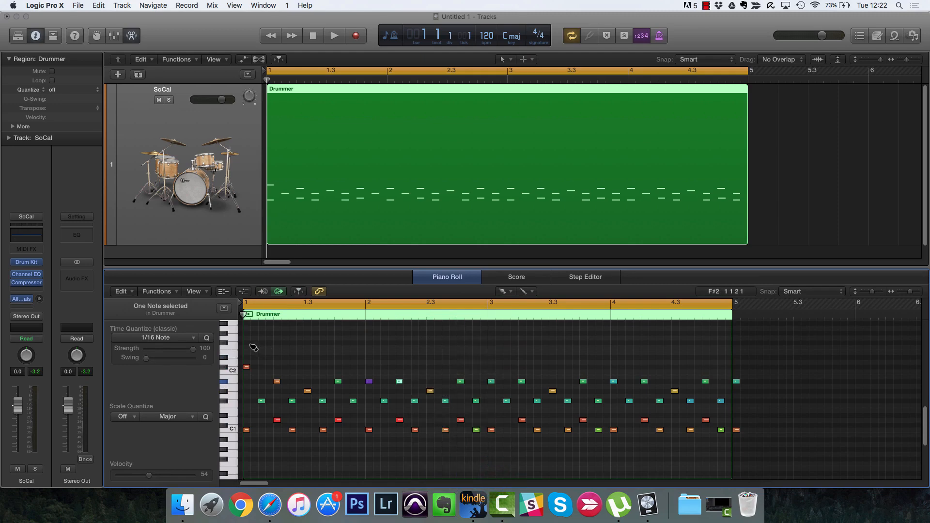
scroll(251, 347, up, 1)
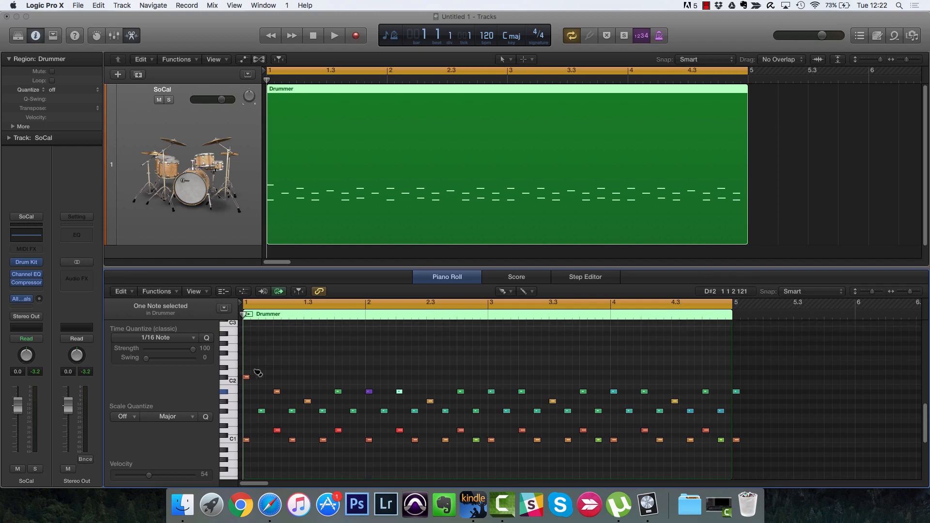
key(super+Up)
key(super+Up)
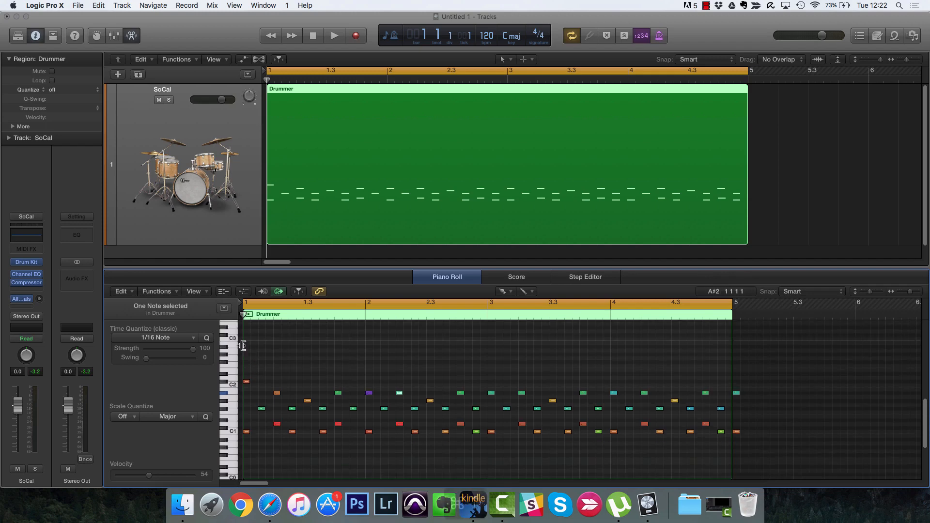
key(super+Down)
key(super+Down)
key(super+Down)
key(super+Down)
key(super+Down)
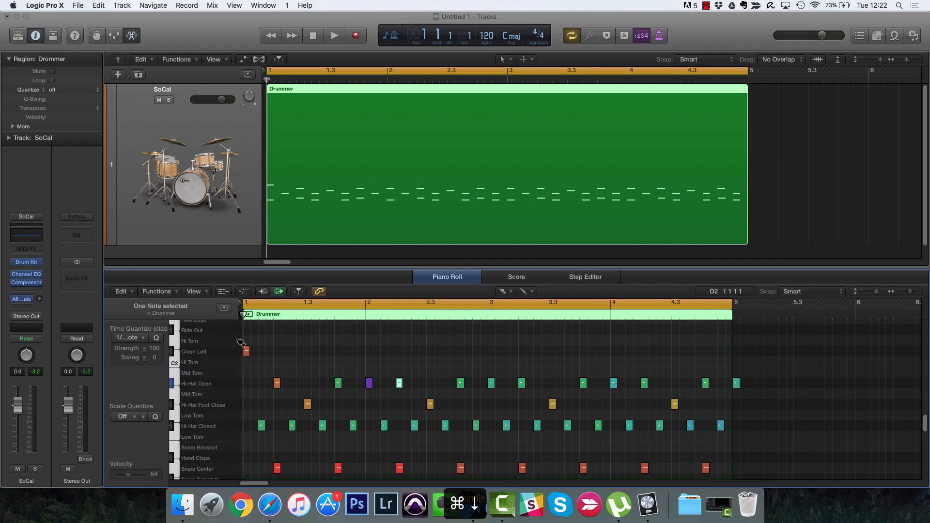
scroll(276, 359, up, 4)
key(t)
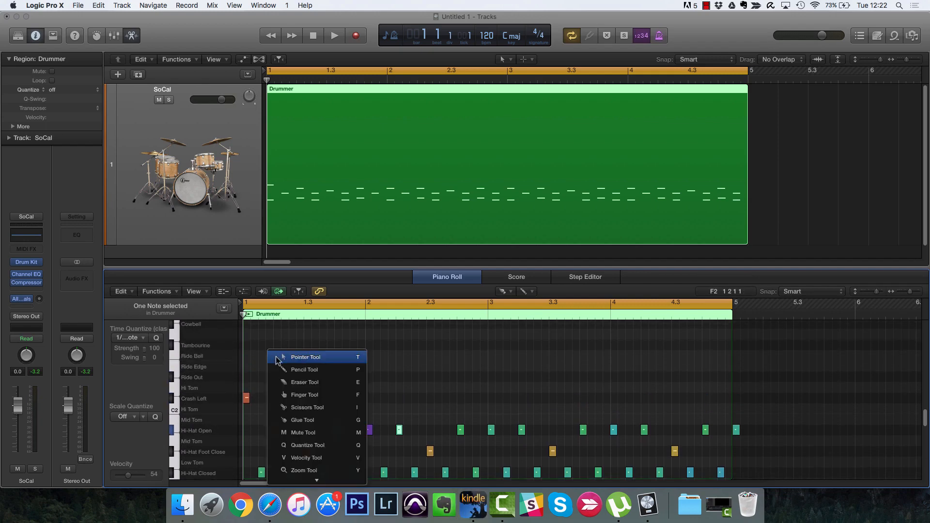
click(305, 371)
scroll(257, 368, up, 4)
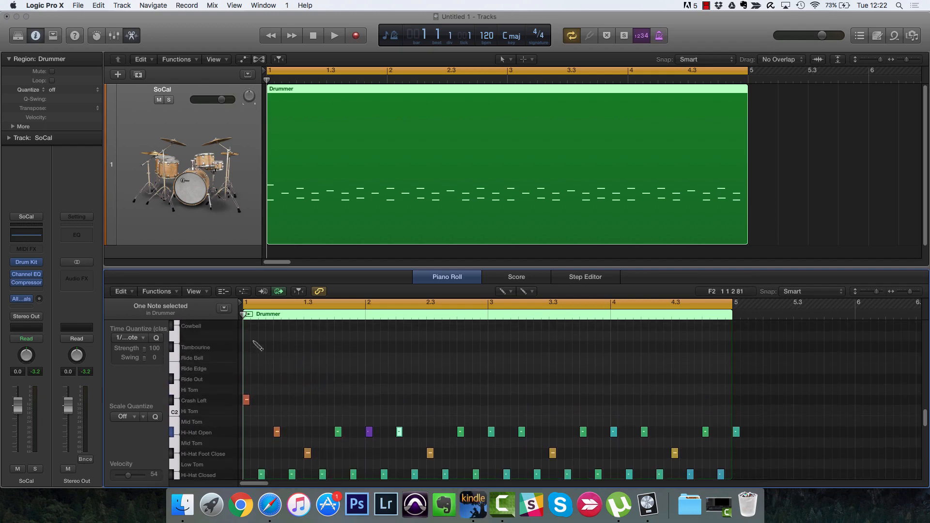
Step: Draw three test Cowbell notes across bars 1–3, then delete all of them
click(246, 371)
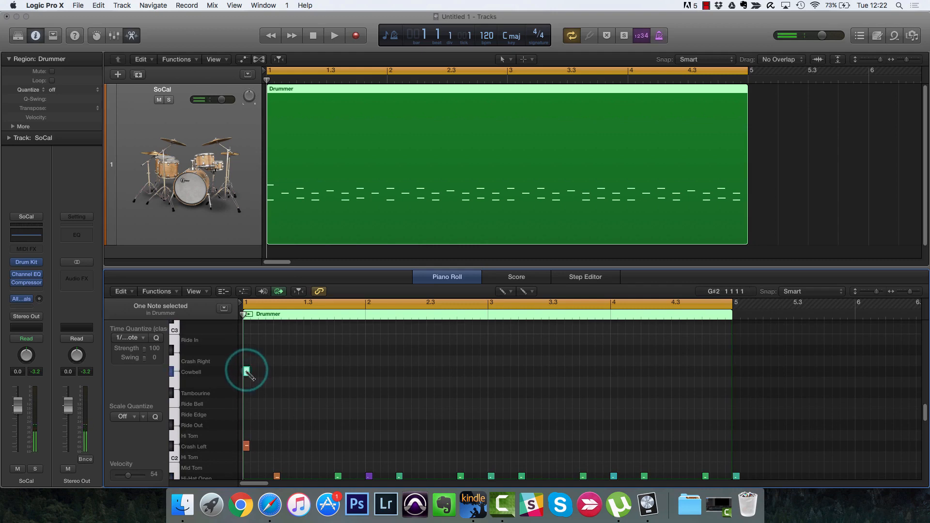
click(277, 372)
mouse_move(305, 372)
mouse_down()
mouse_move(565, 376)
mouse_move(365, 374)
mouse_move(502, 374)
mouse_up()
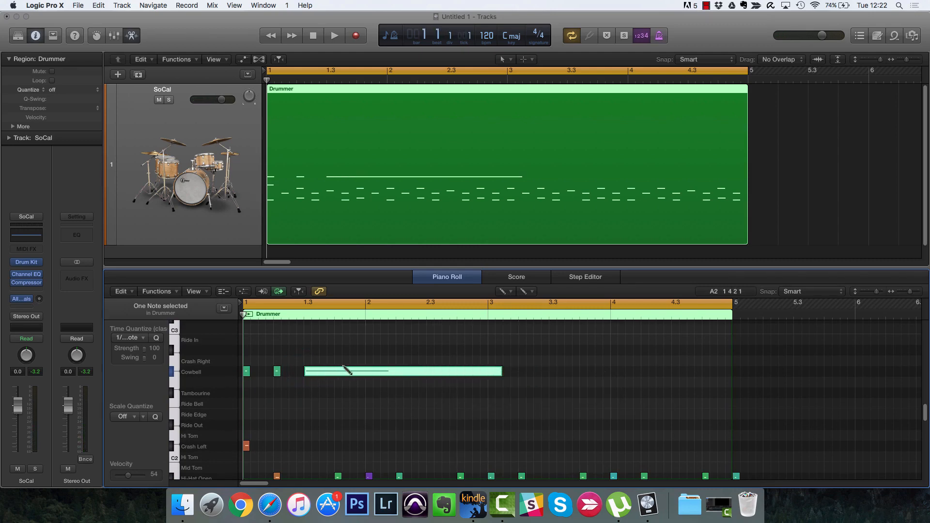
key(BackSpace)
click(276, 373)
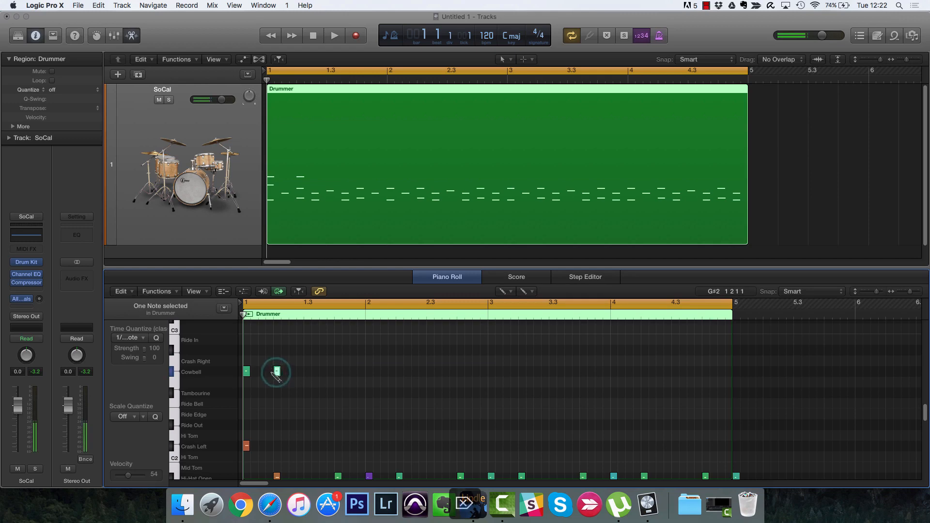
key(BackSpace)
click(247, 373)
key(BackSpace)
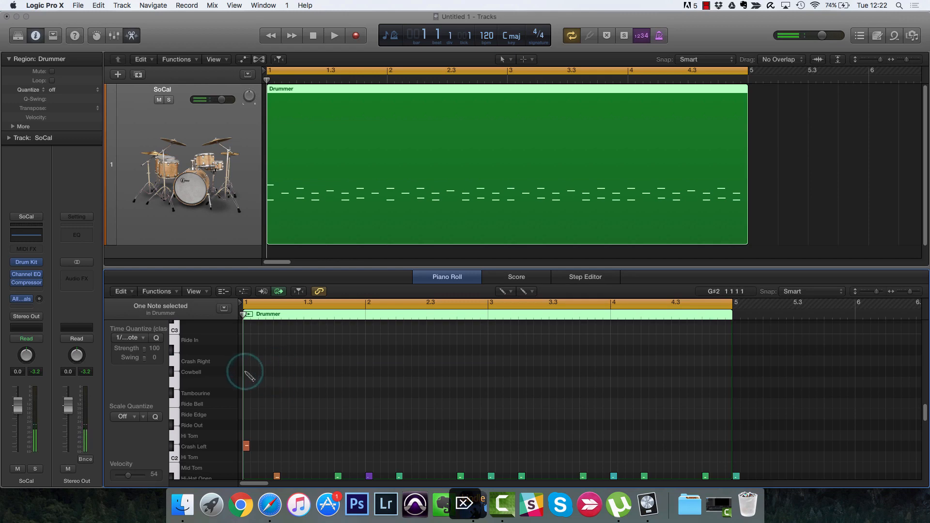
key(t)
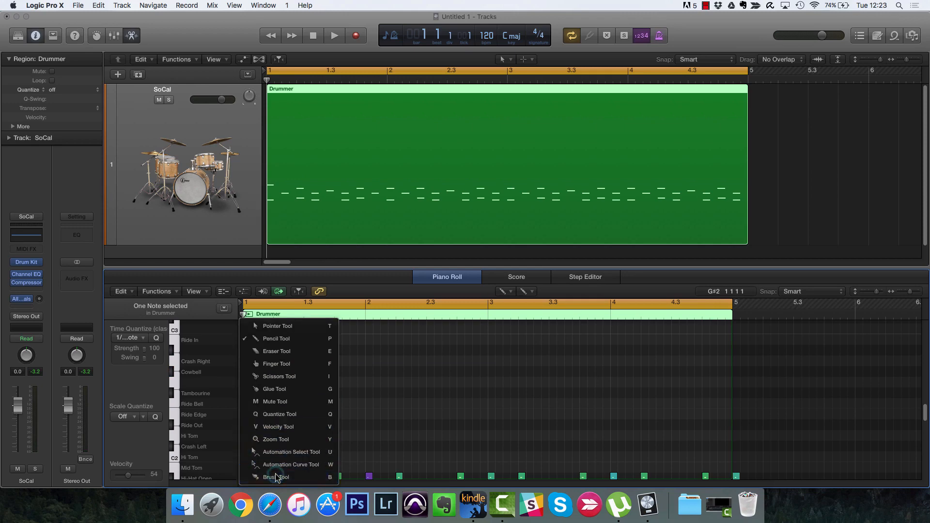
Step: Brush-paint a run of Cowbell notes across bars 1–4, play it back, then undo it
click(276, 474)
drag(253, 376, 734, 373)
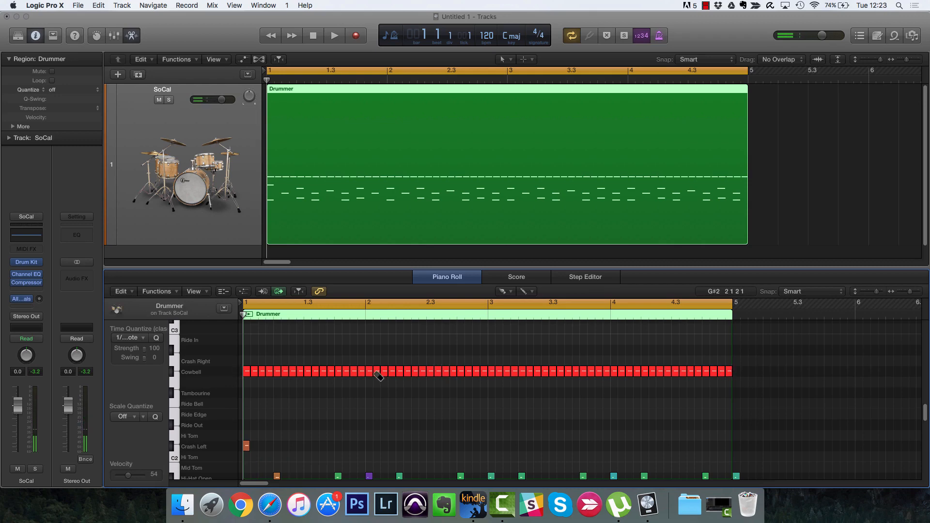
key(space)
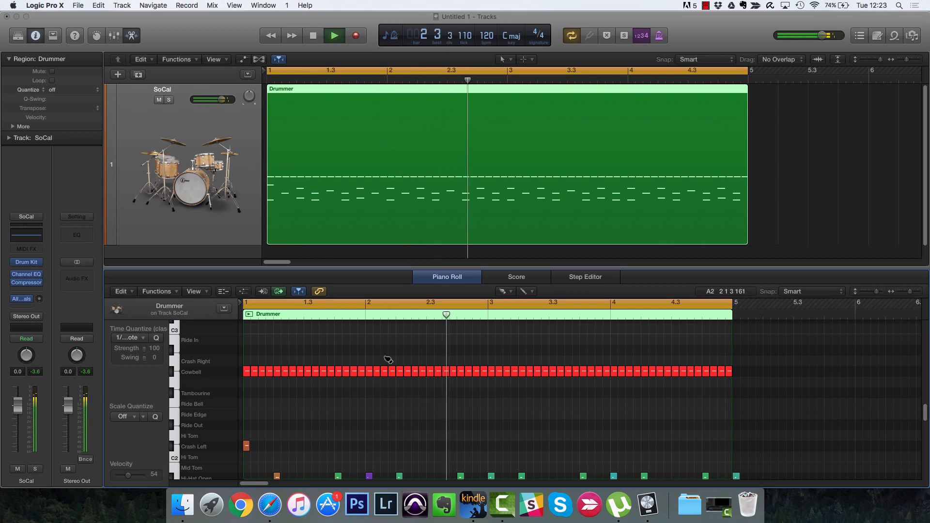
key(space)
key(super+z)
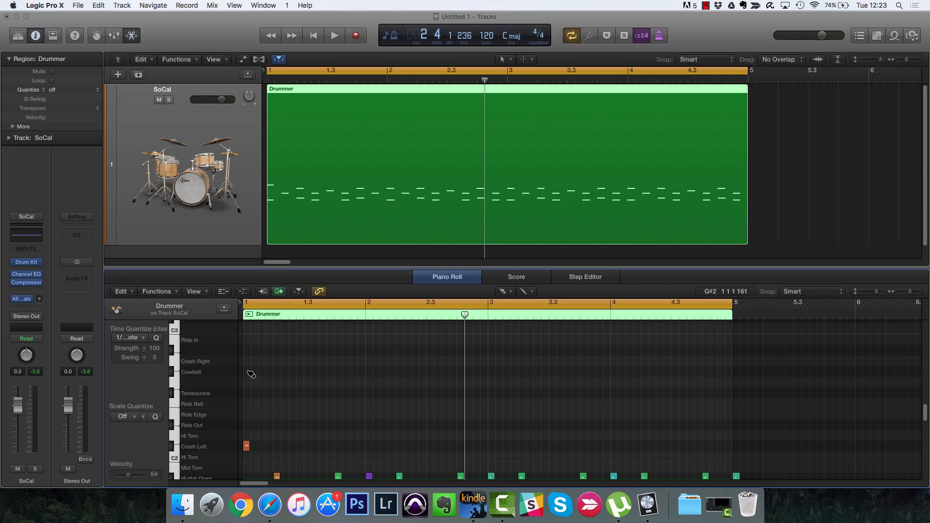
Step: Brush quarter-note Cowbell hits on beats 1 to 4 of bar 1
click(247, 372)
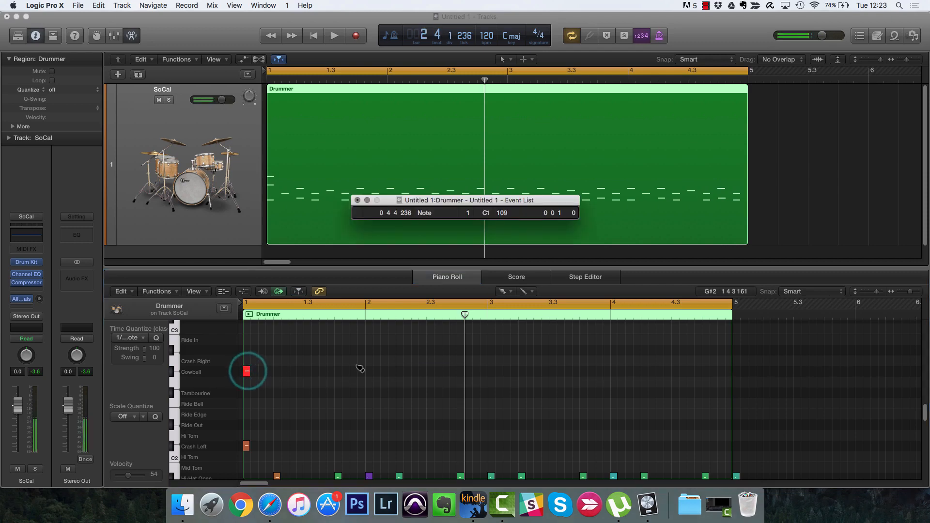
click(356, 199)
right_click(280, 355)
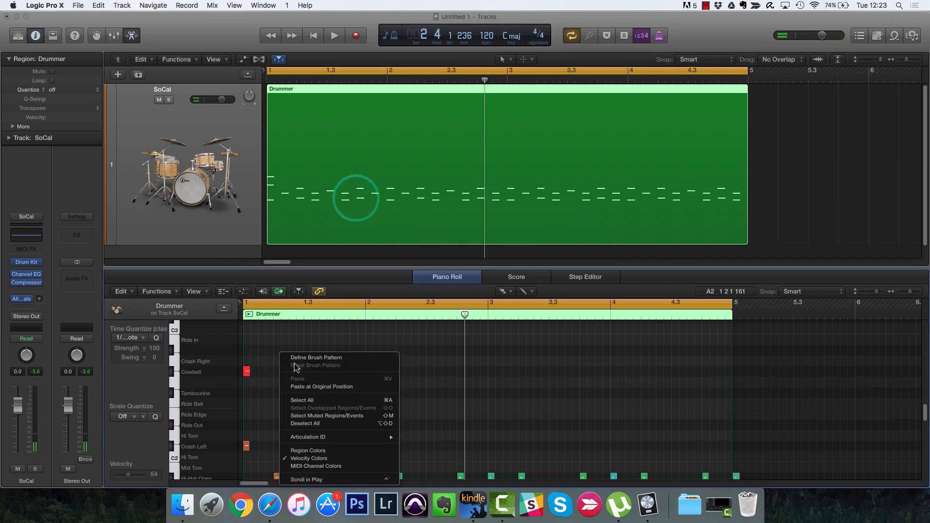
click(257, 365)
right_click(305, 359)
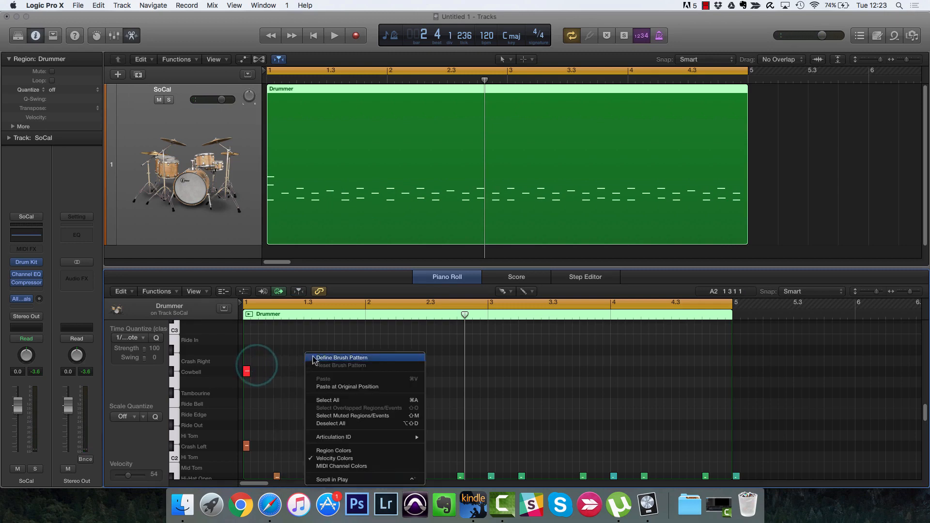
click(281, 367)
click(278, 371)
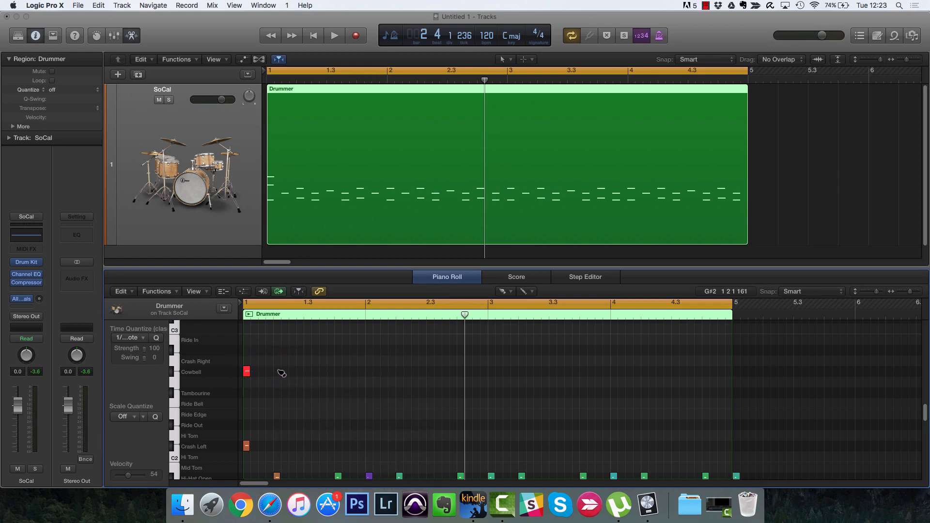
click(308, 372)
click(338, 372)
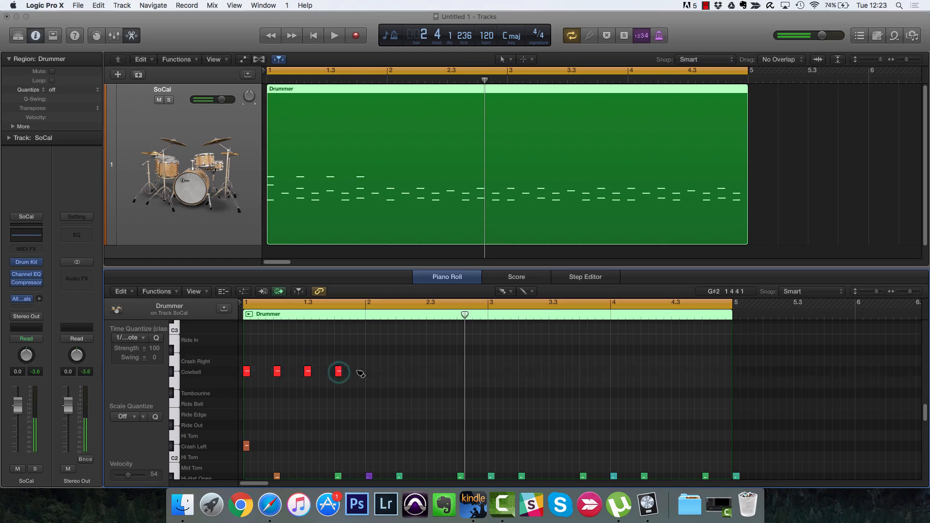
Step: Brush eight Cowbell eighth notes across bar 2, then close the floating event window
click(369, 372)
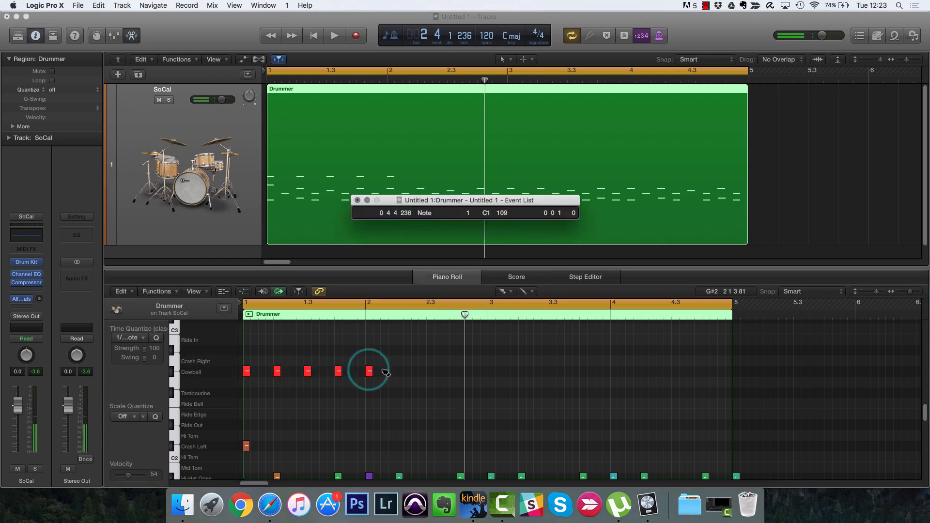
click(384, 372)
click(400, 372)
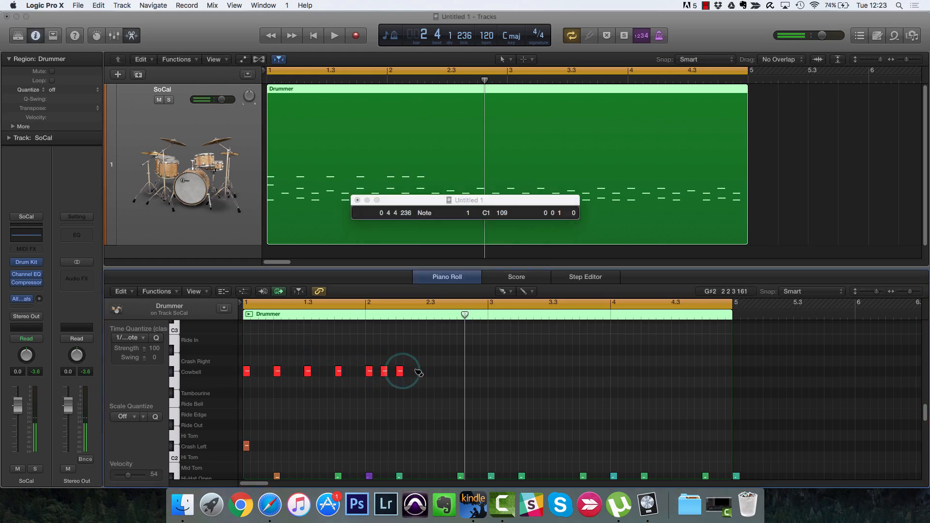
click(415, 371)
click(430, 372)
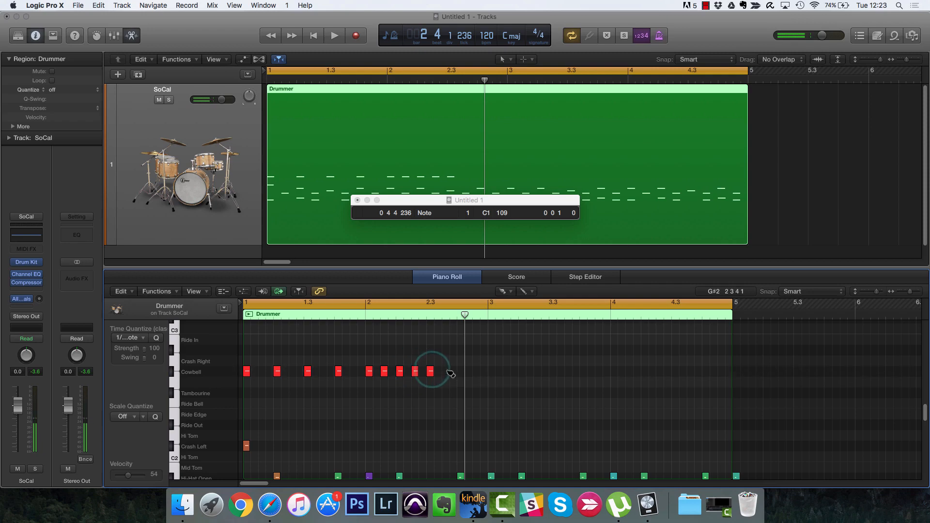
click(446, 371)
click(461, 372)
click(477, 371)
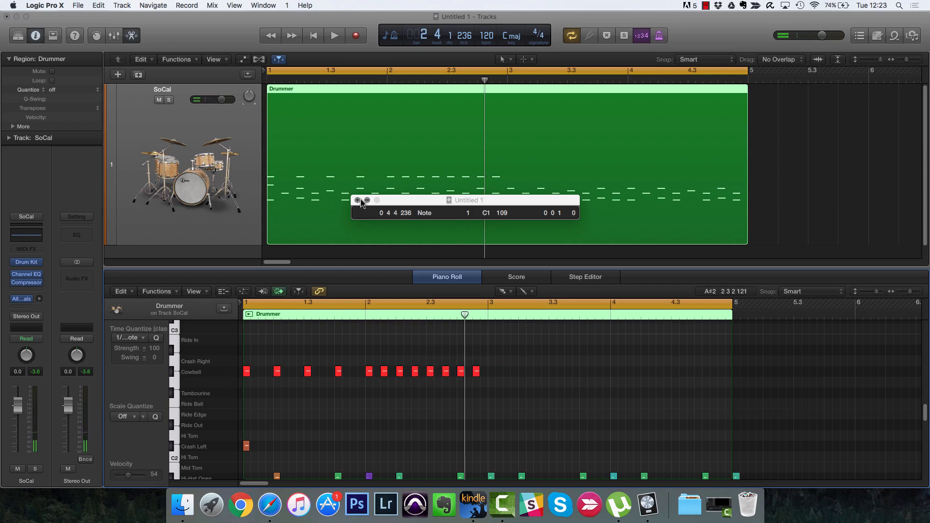
click(358, 200)
Step: Audition the new cowbell groove, then switch to the Pointer Tool for selecting notes
key(space)
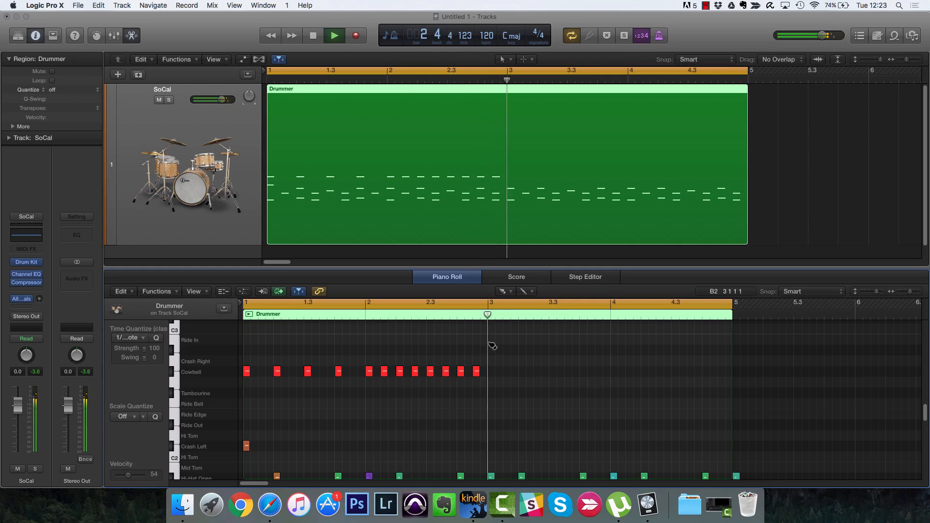
key(space)
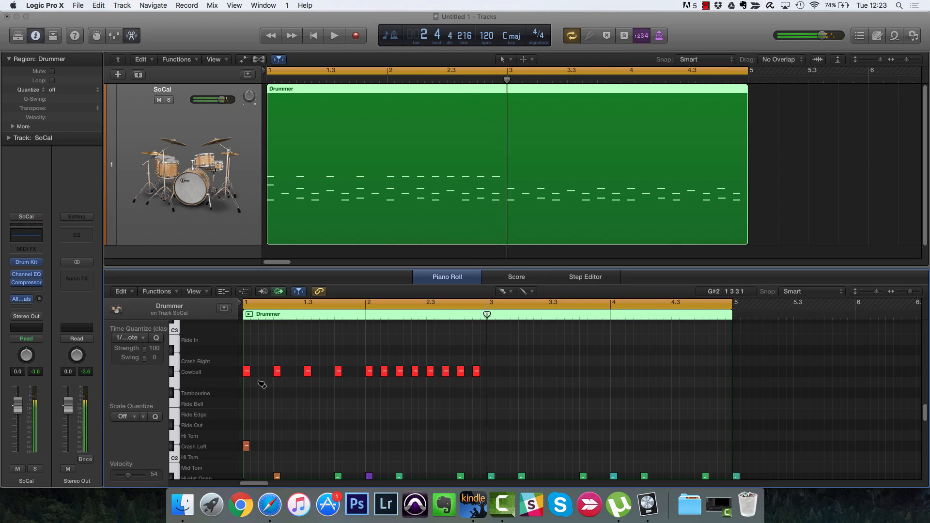
key(Escape)
click(248, 352)
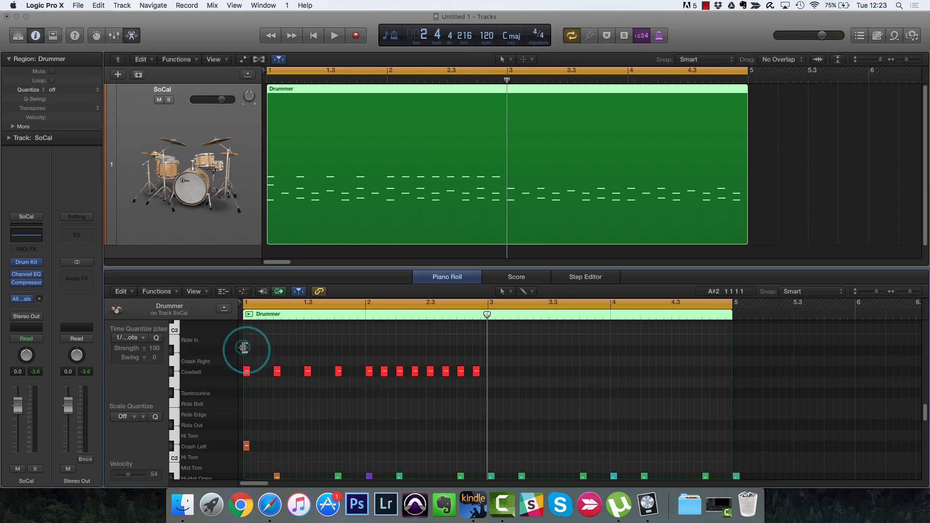
Step: Select all 12 Cowbell notes and save them with Define Brush Pattern
drag(244, 348, 481, 400)
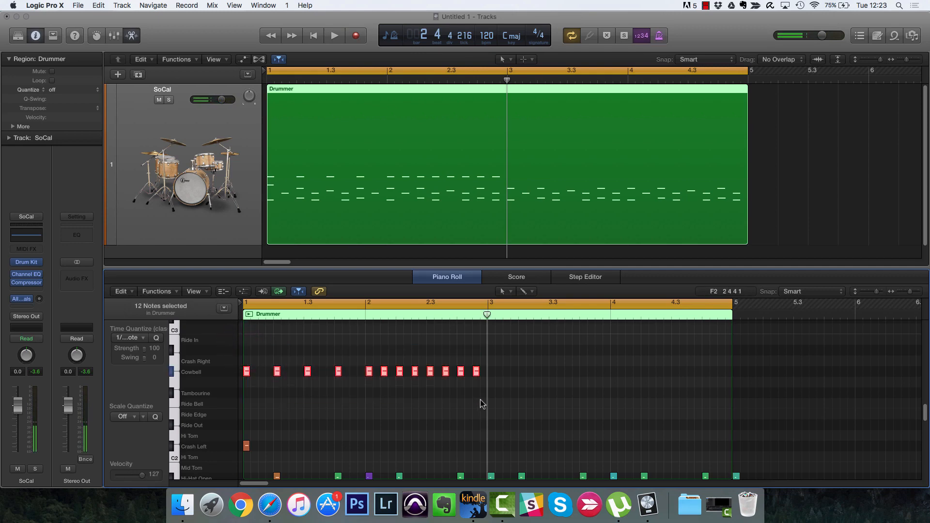
key(Escape)
key(e)
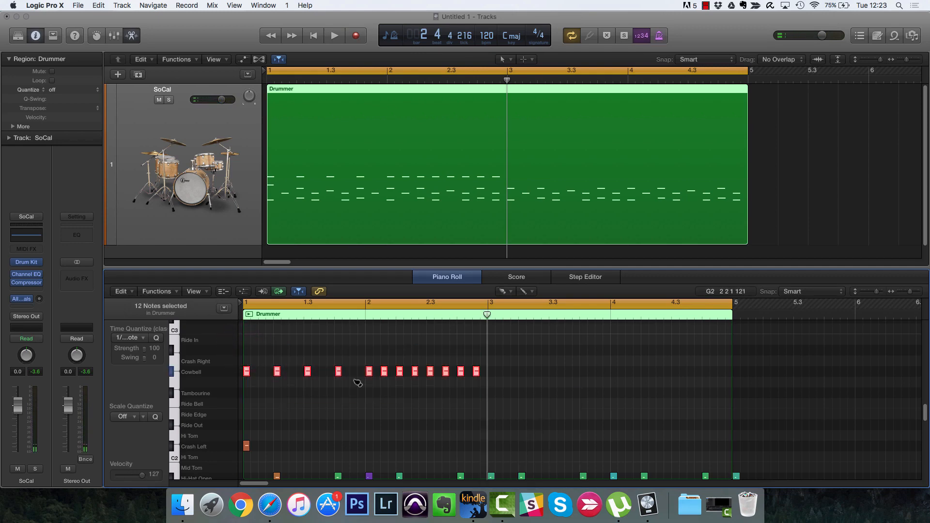
right_click(279, 373)
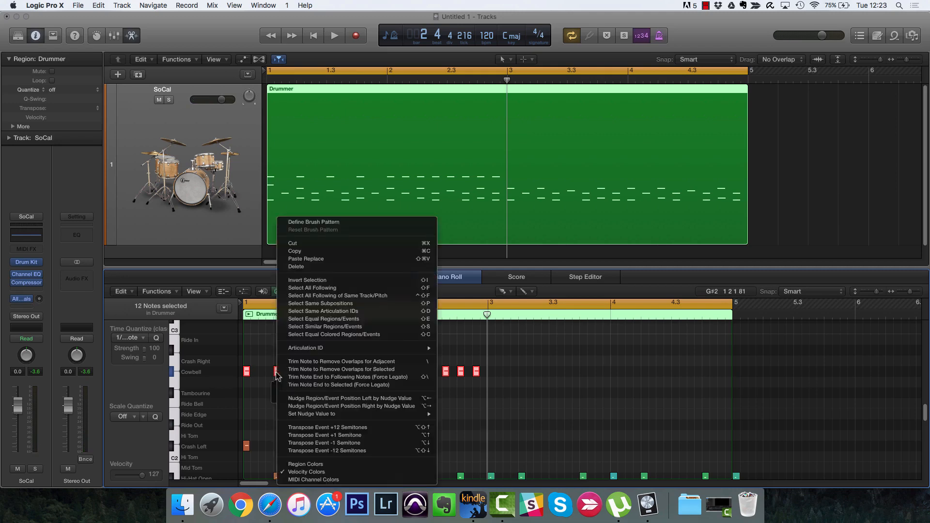
click(310, 224)
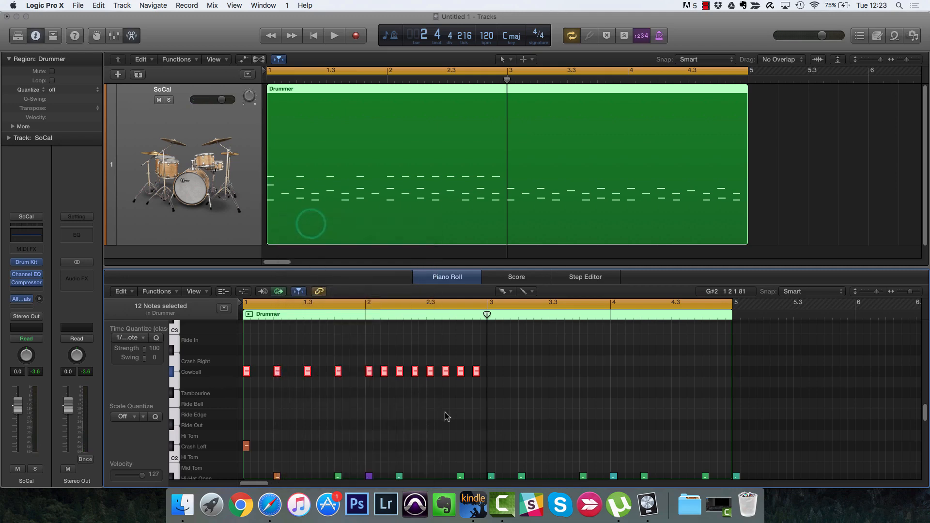
Step: Delete all twelve Cowbell notes, restoring one accidental erasure first
click(341, 374)
key(super+z)
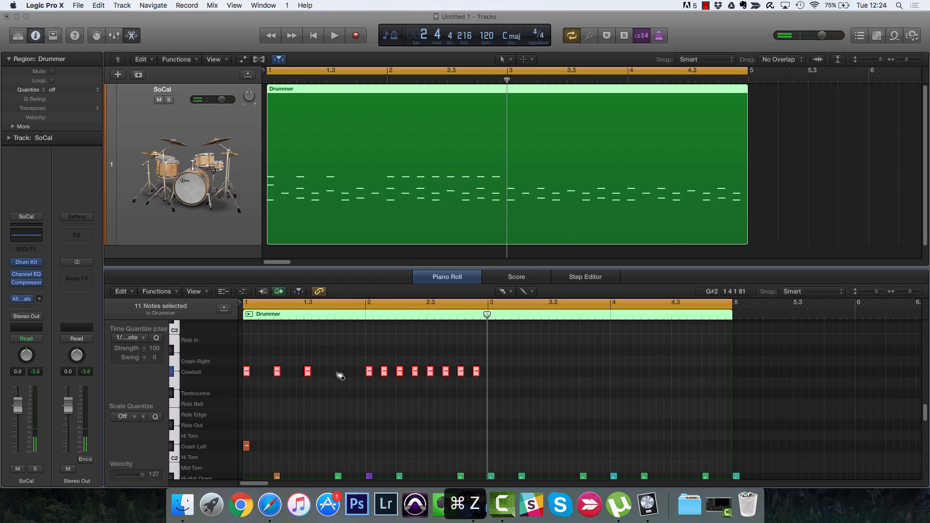
key(super+z)
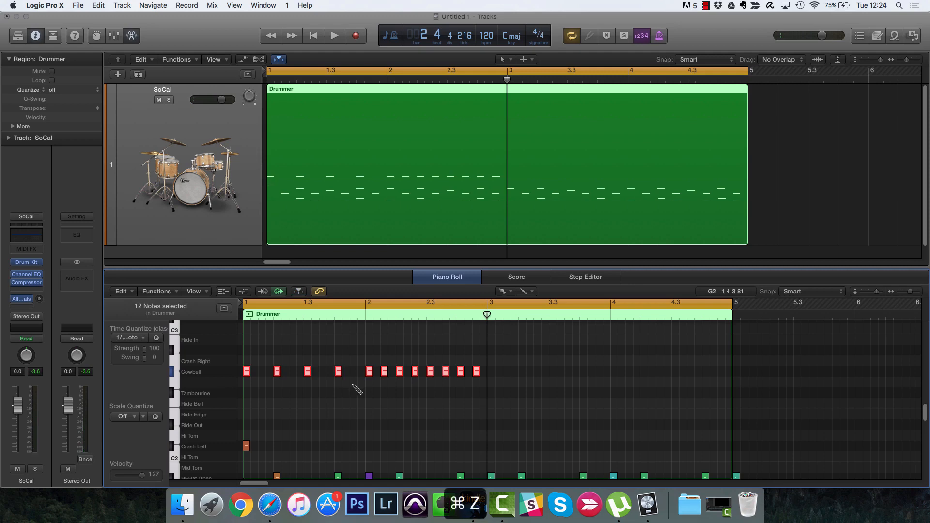
click(339, 390)
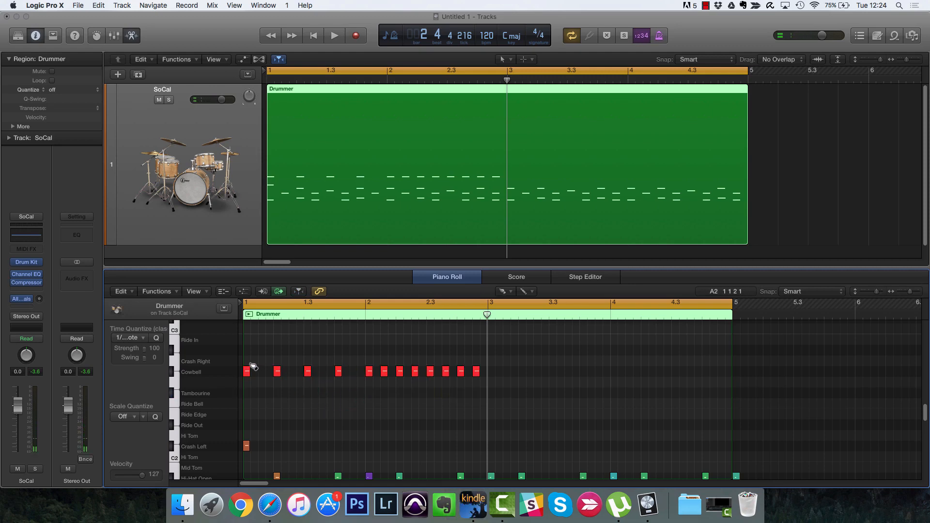
drag(242, 357, 515, 400)
key(BackSpace)
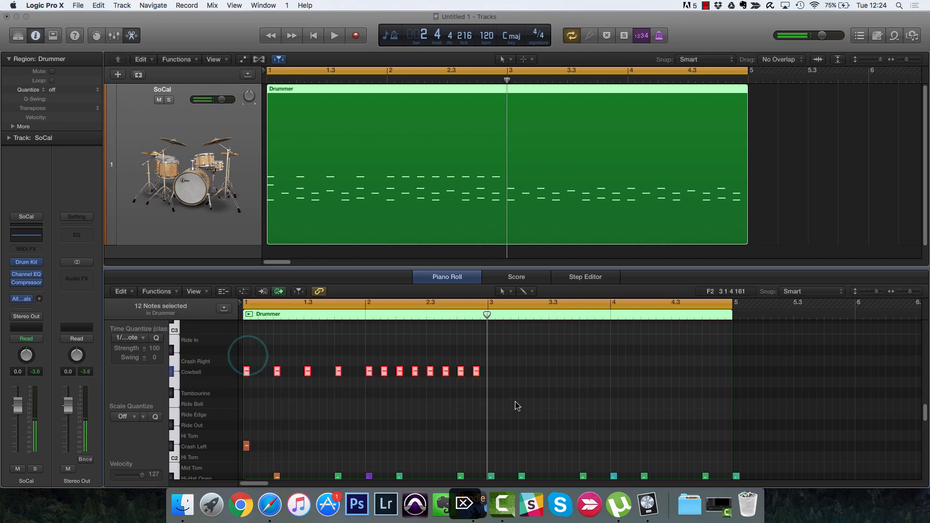
Step: Paint the saved 12-note cowbell pattern across bars 1–4 with the Brush Tool and audition it
key(t)
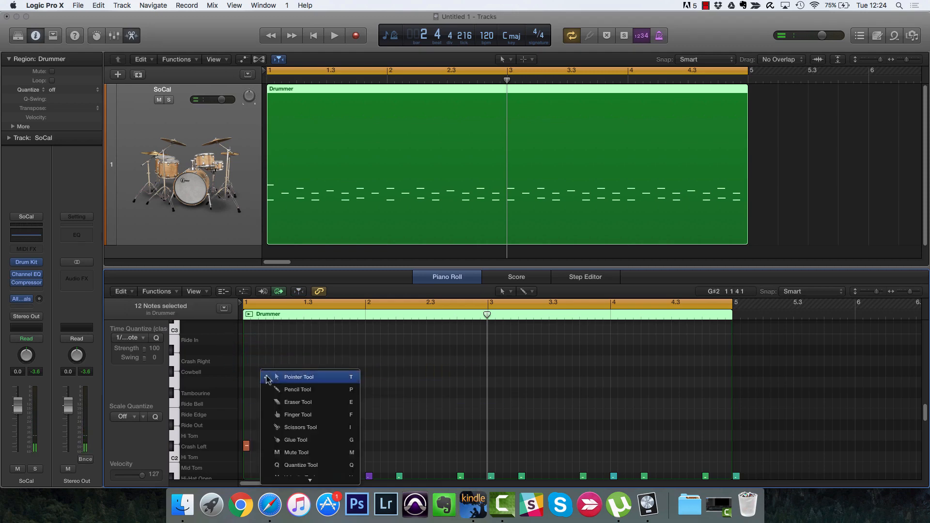
key(e)
drag(252, 374, 739, 376)
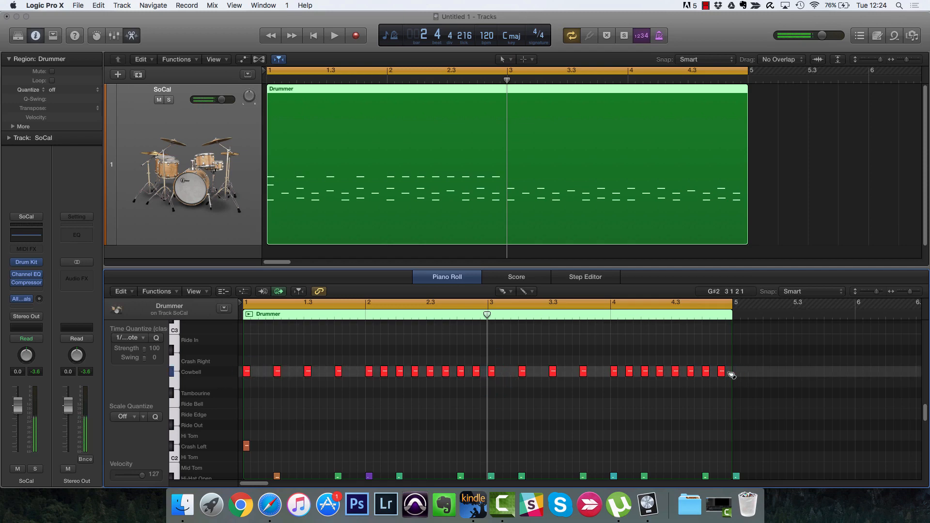
key(space)
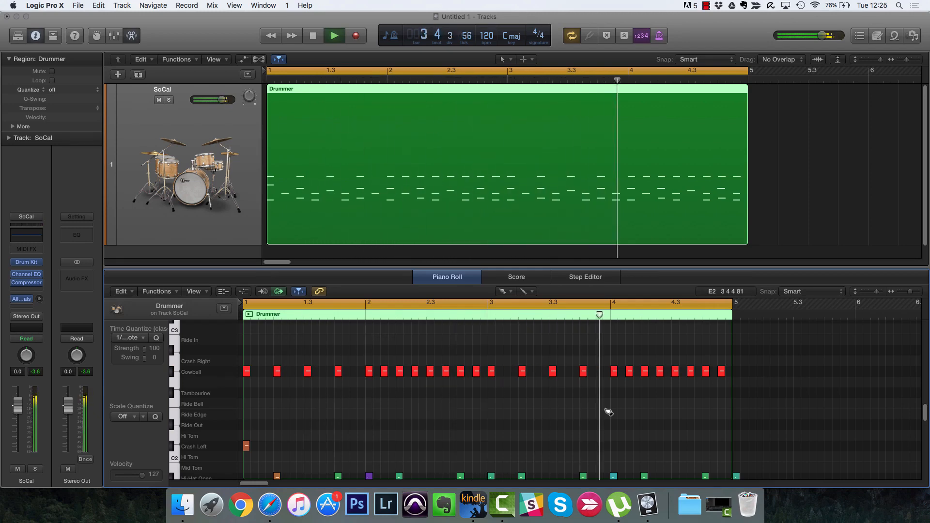
key(space)
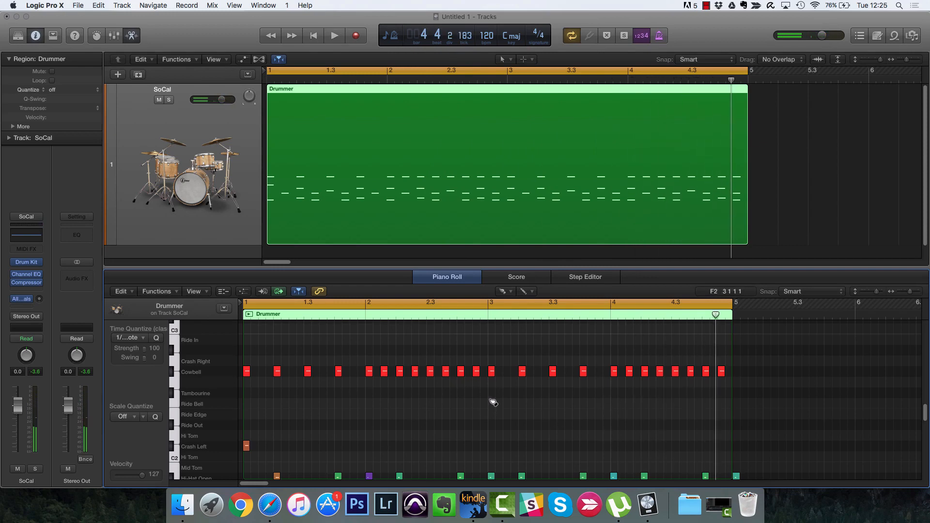
Step: Brush Tambourine notes from bar 3 to the end, audition from bar 3, and remove one note at bar 4
drag(492, 392, 717, 391)
click(477, 315)
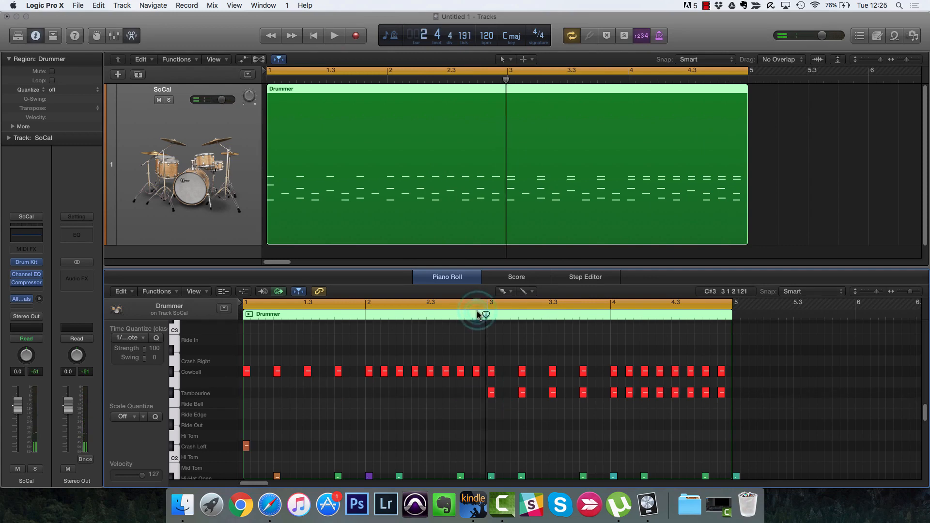
key(space)
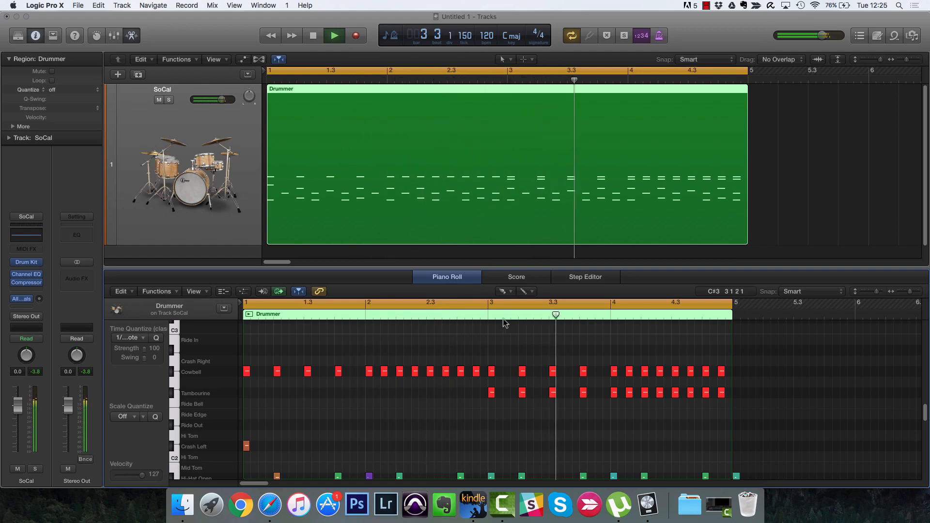
click(630, 393)
key(space)
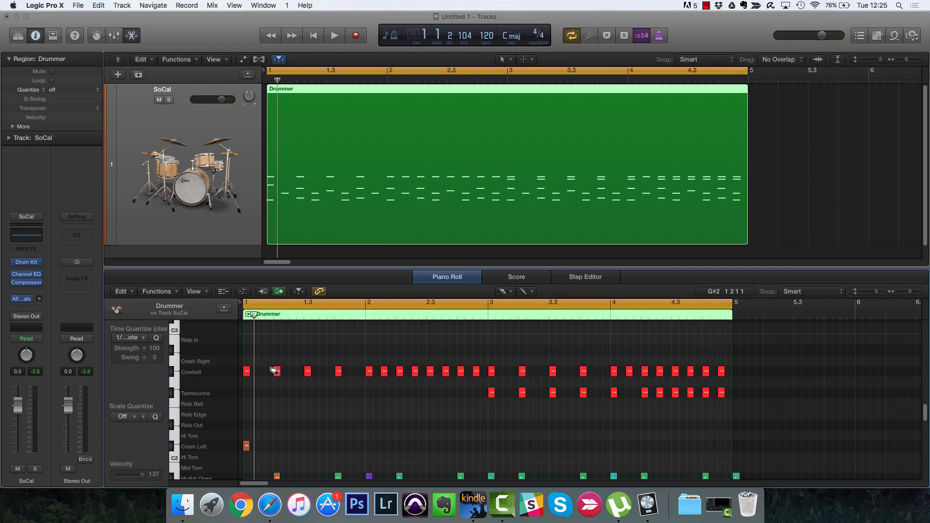
Step: Erase the brushed Cowbell and Tambourine notes and brush new Cowbell notes into bar 1
mouse_move(246, 373)
mouse_down()
mouse_move(442, 382)
mouse_move(713, 373)
mouse_move(721, 384)
mouse_move(601, 394)
mouse_move(431, 380)
mouse_move(644, 370)
mouse_up()
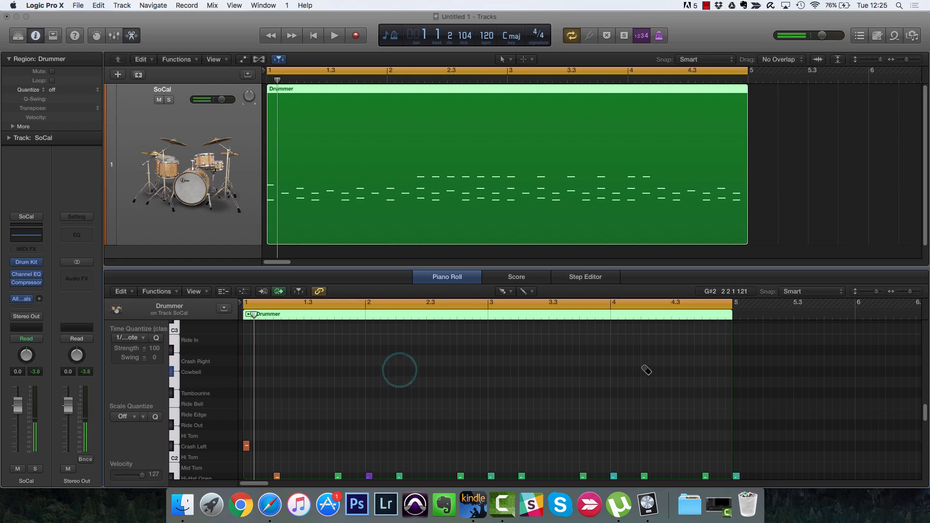
click(246, 372)
click(277, 372)
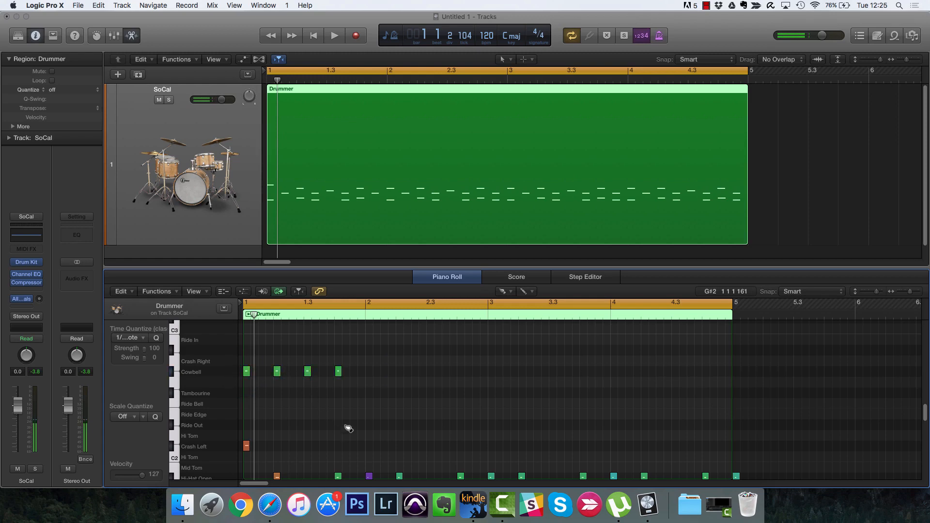
scroll(356, 380, up, 3)
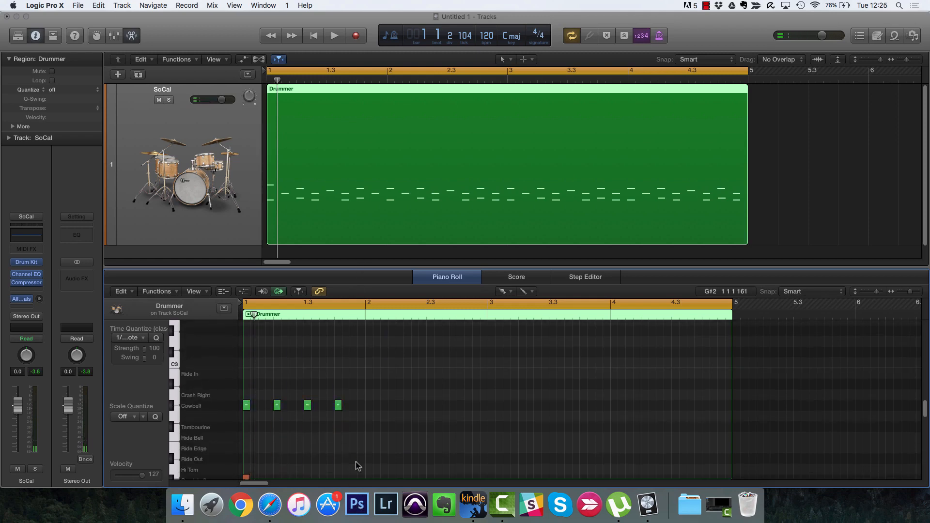
Step: Brush softer Cowbell notes across bar 2 and louder ones from bar 3 to the end
click(346, 411)
mouse_move(336, 442)
mouse_down()
mouse_move(429, 420)
mouse_move(469, 458)
mouse_move(501, 469)
mouse_move(475, 464)
mouse_move(474, 426)
mouse_move(474, 435)
mouse_up()
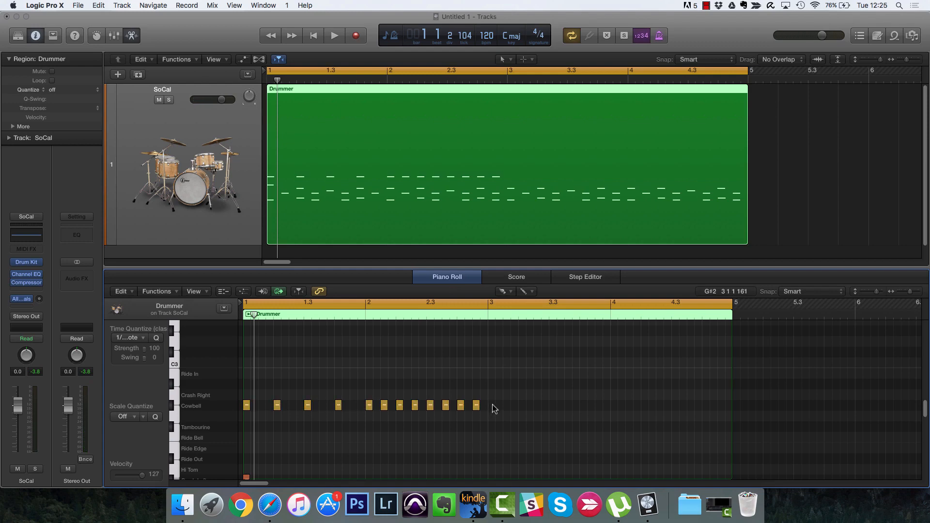
mouse_move(493, 404)
mouse_down()
mouse_move(662, 442)
mouse_move(712, 432)
mouse_move(717, 418)
mouse_up()
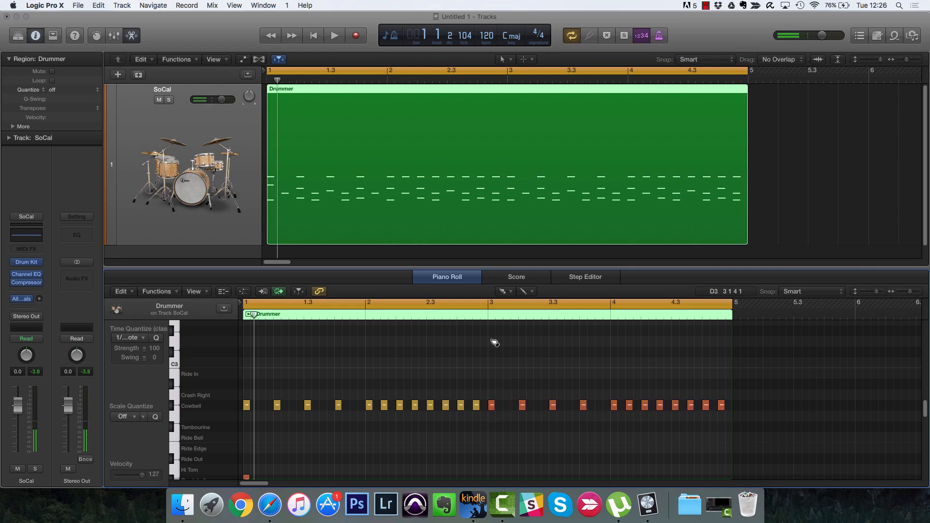
Step: Audition the groove, then brush loud Tambourine notes from bar 3 to the region's end and replay
click(446, 317)
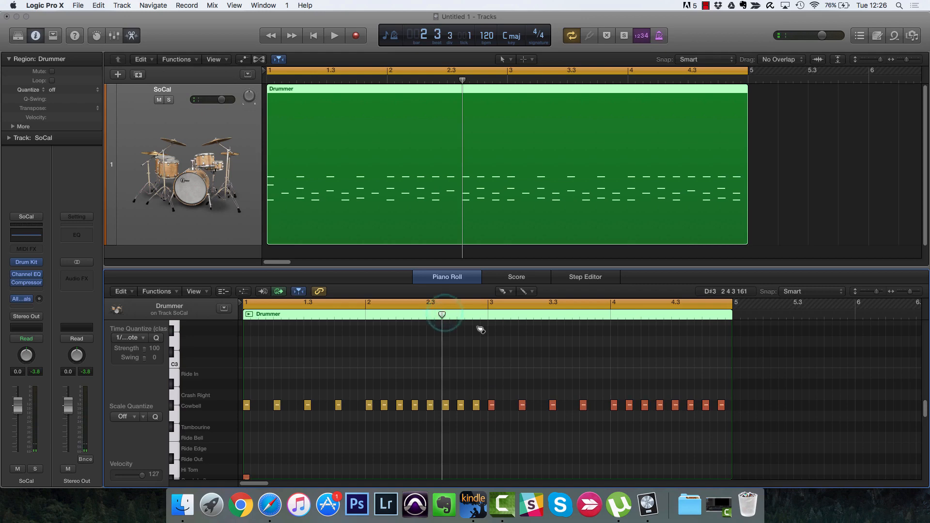
key(space)
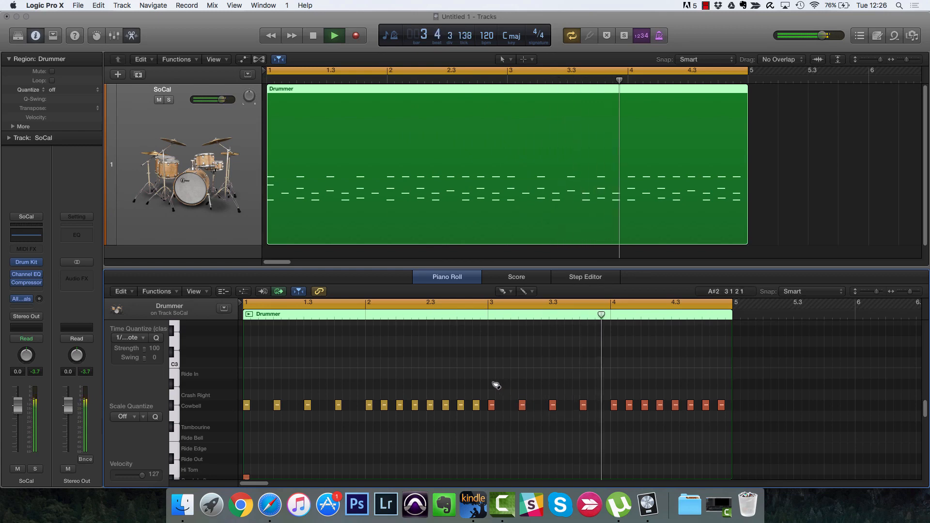
key(space)
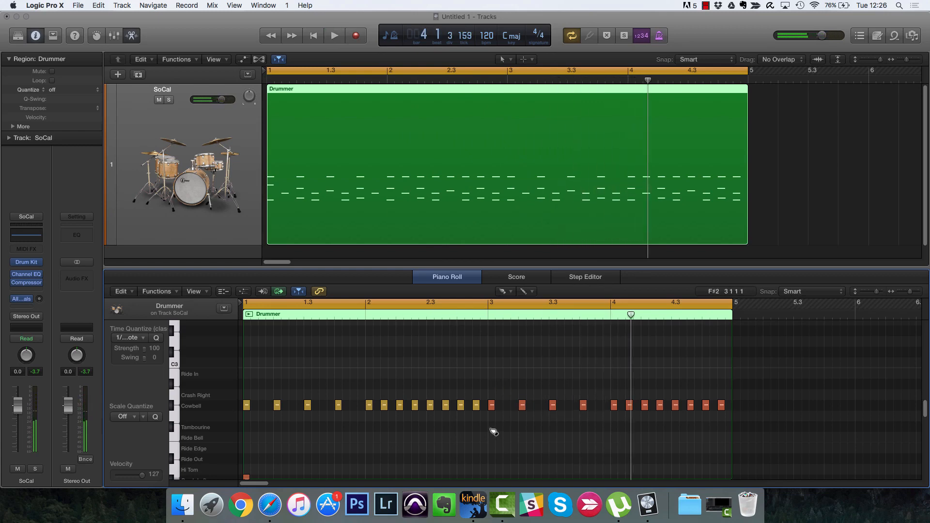
drag(492, 428, 732, 428)
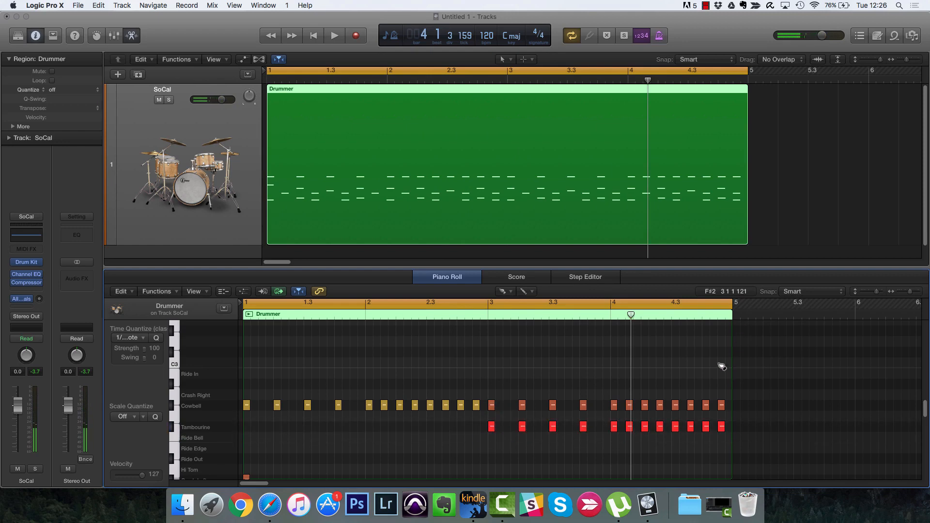
double_click(483, 315)
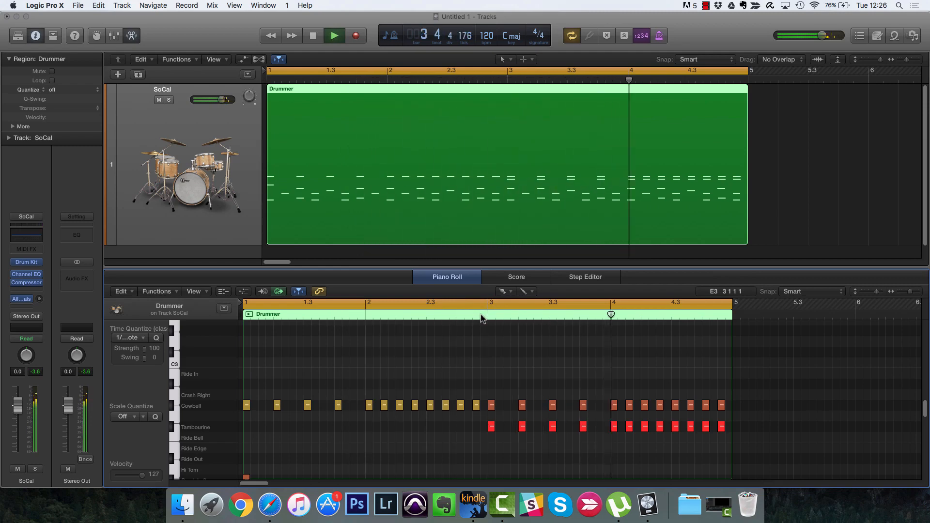
Step: Stop playback, select all 93 Drummer notes, and zoom the Piano Roll to fit them
key(space)
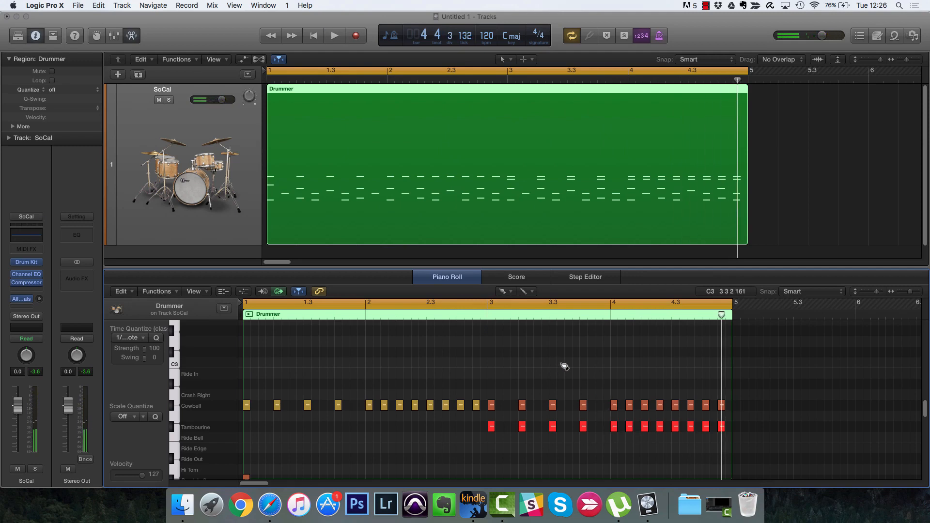
scroll(562, 367, down, 5)
key(super+a)
key(z)
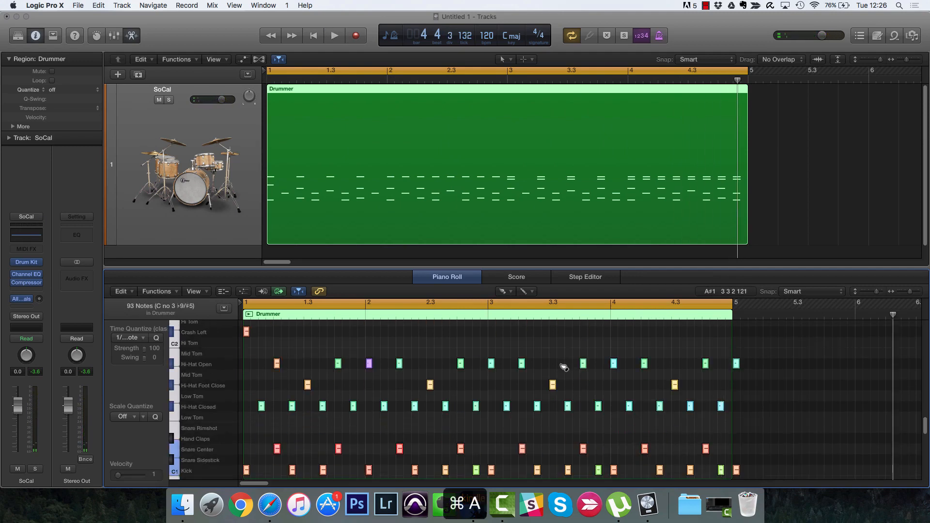